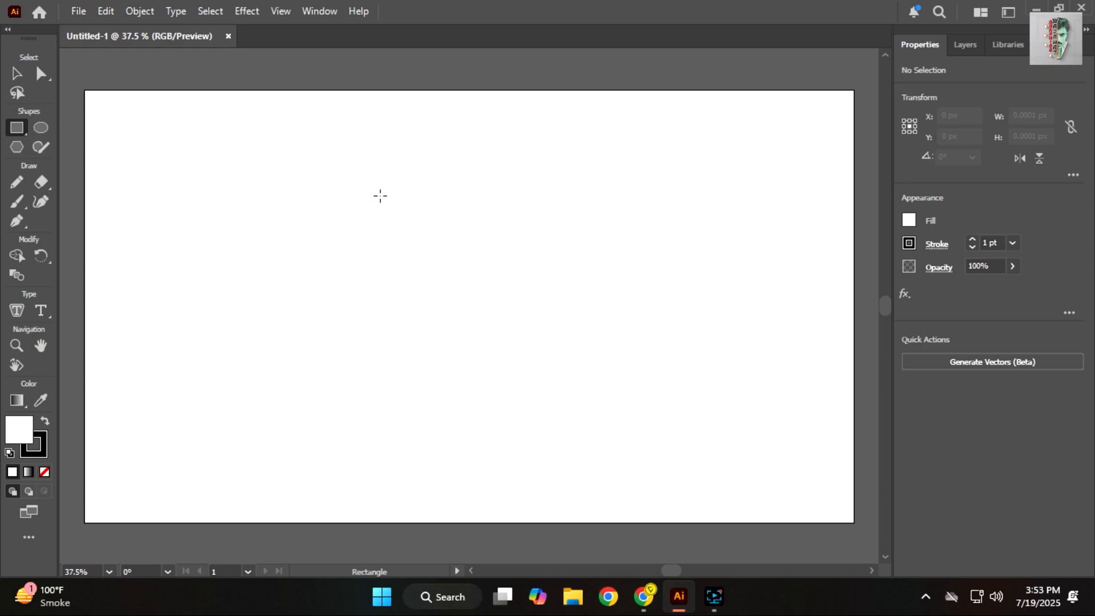
Step: Draw a tall rectangle about 156 × 552 px near the artboard's center with a black fill and no stroke
left_click_drag(382, 195, 444, 417)
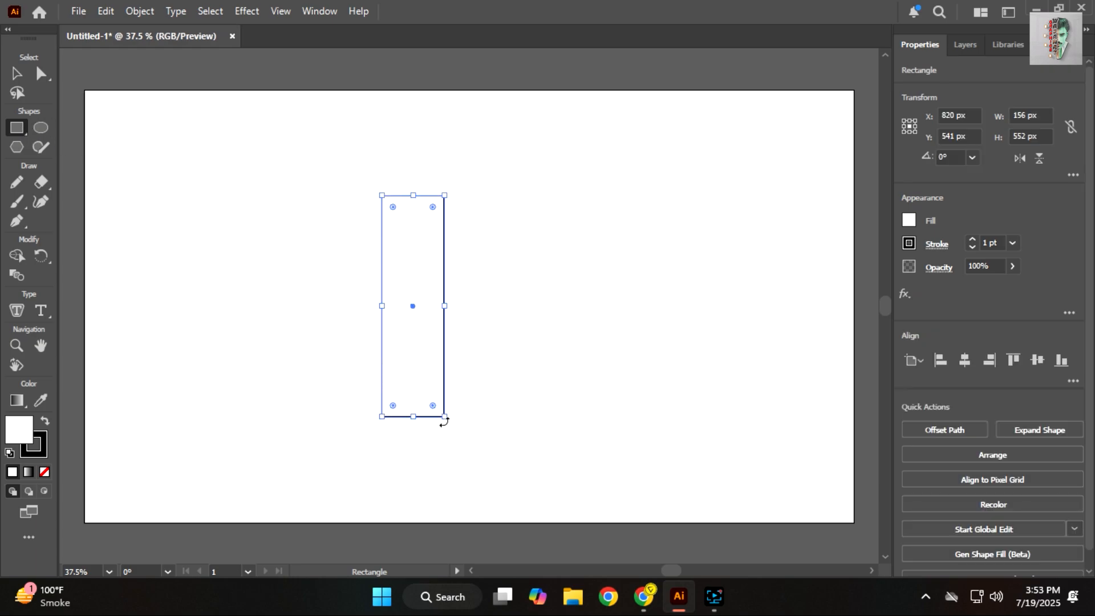
left_click(45, 421)
left_click(45, 450)
left_click(45, 472)
left_click(21, 423)
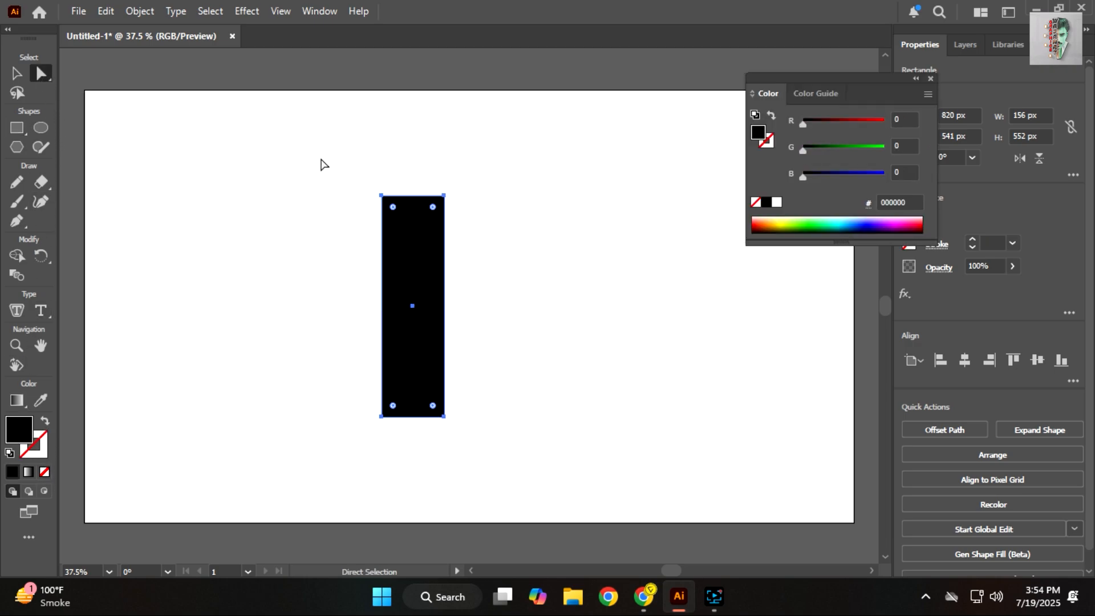
Step: Shift the rectangle's top edge right and down to make a diagonal bar about 522 px wide and 404 px high
left_click_drag(471, 215, 589, 254)
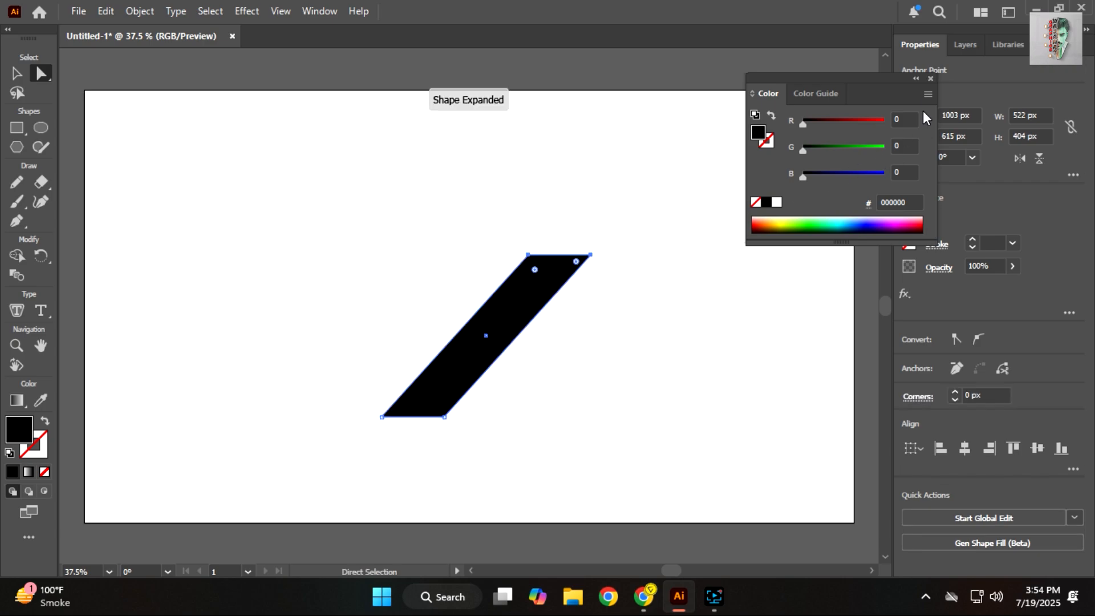
left_click(930, 79)
left_click(21, 80)
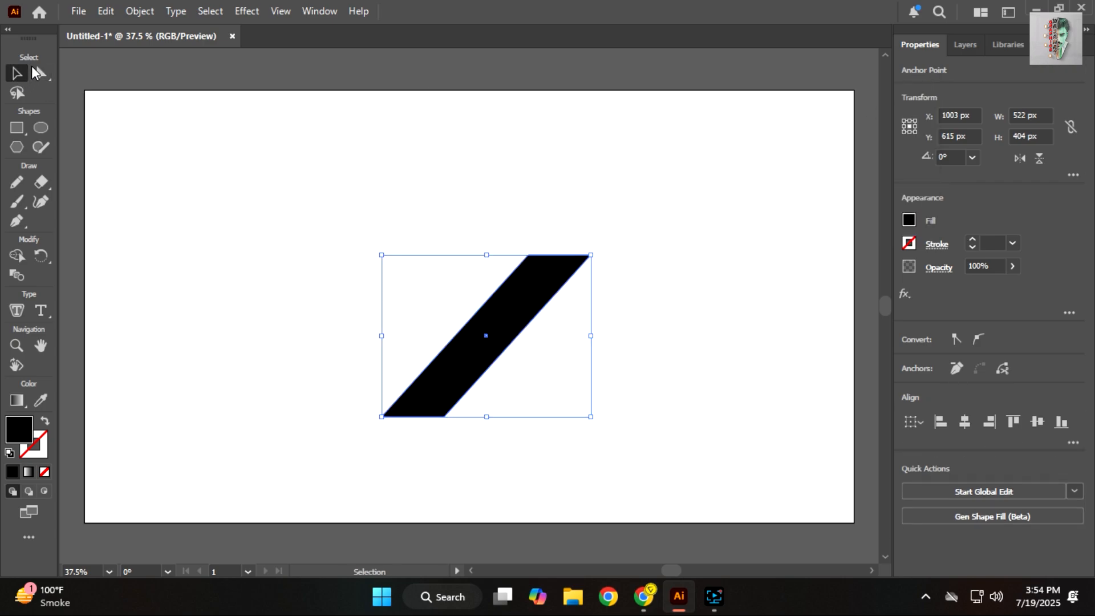
Step: Make a horizontally flipped copy of the diagonal bar in place and shift it about 62 px right to form an X
left_click(110, 13)
left_click(137, 90)
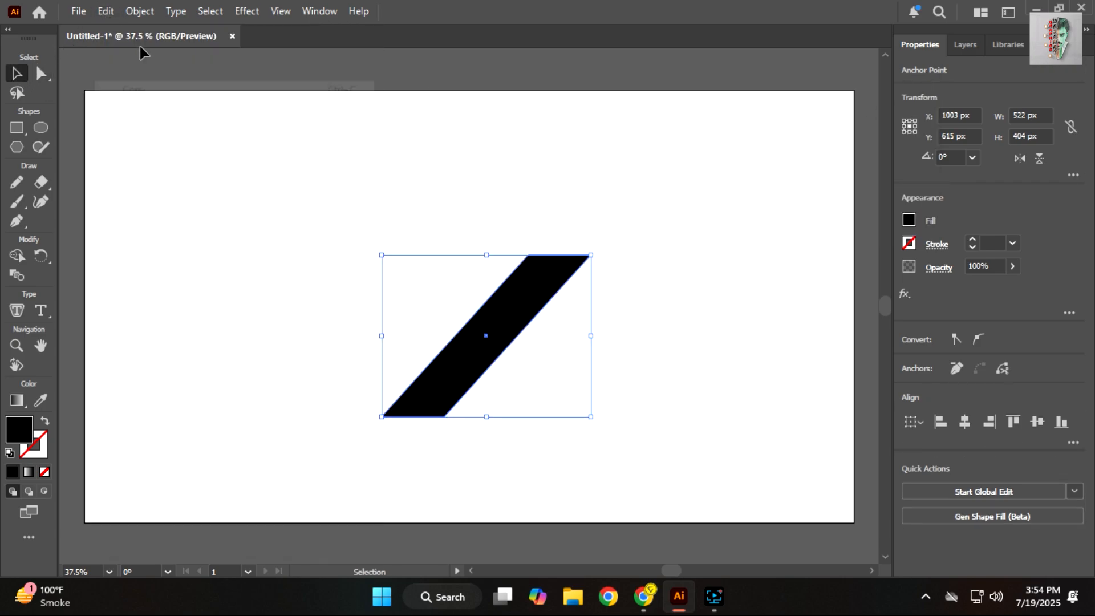
left_click(106, 11)
left_click(151, 127)
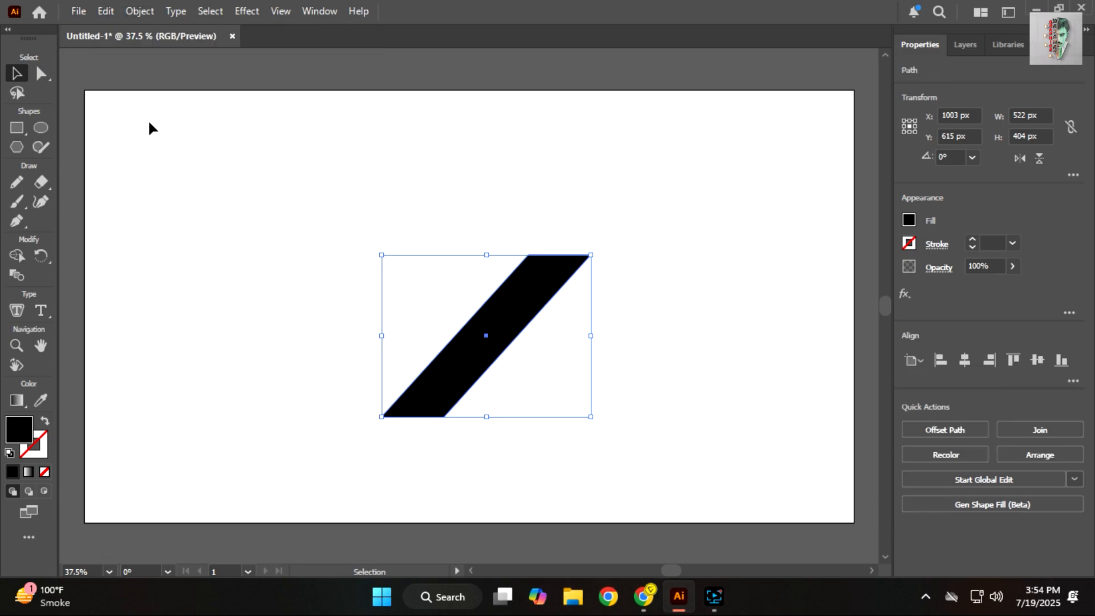
left_click(1019, 158)
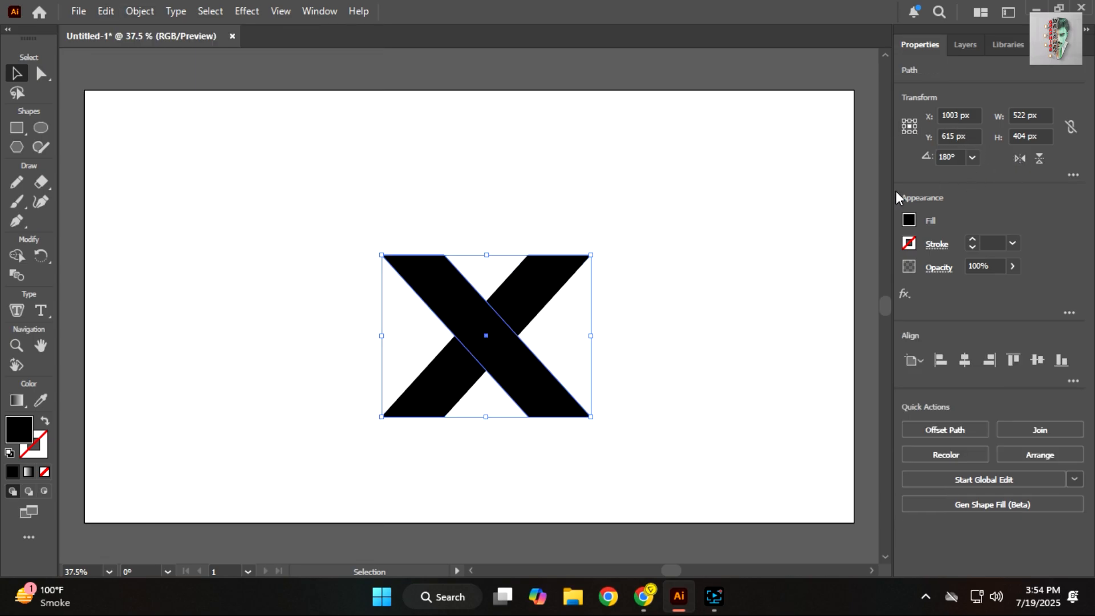
left_click_drag(469, 317, 479, 314)
left_click(344, 294)
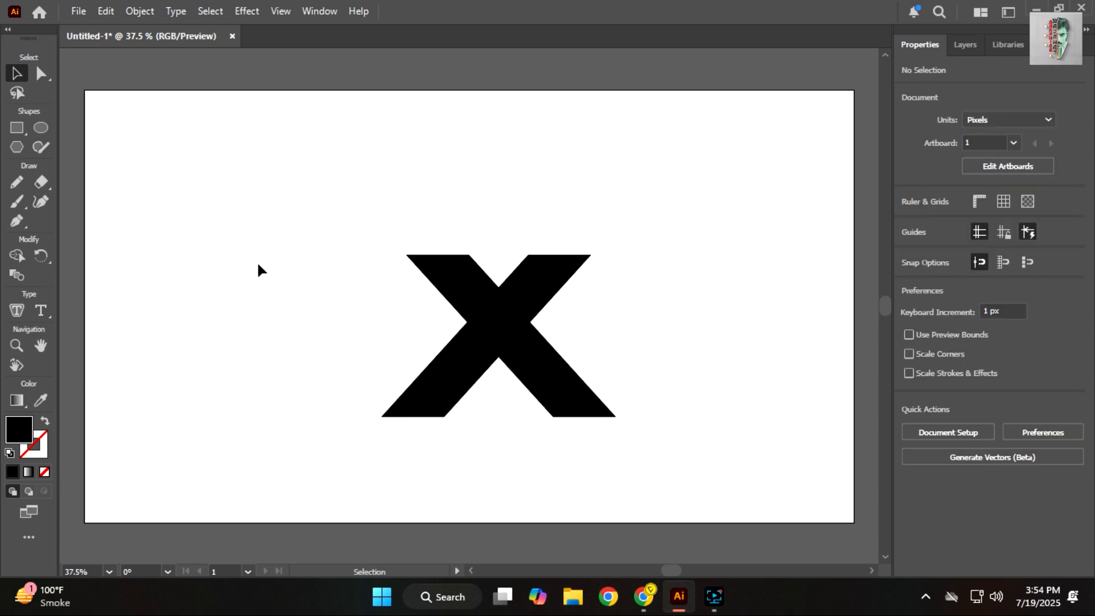
Step: Draw a straight Pen path along the X's upper-left inner edge, about 152 × 168 px, and move it left
left_click(16, 221)
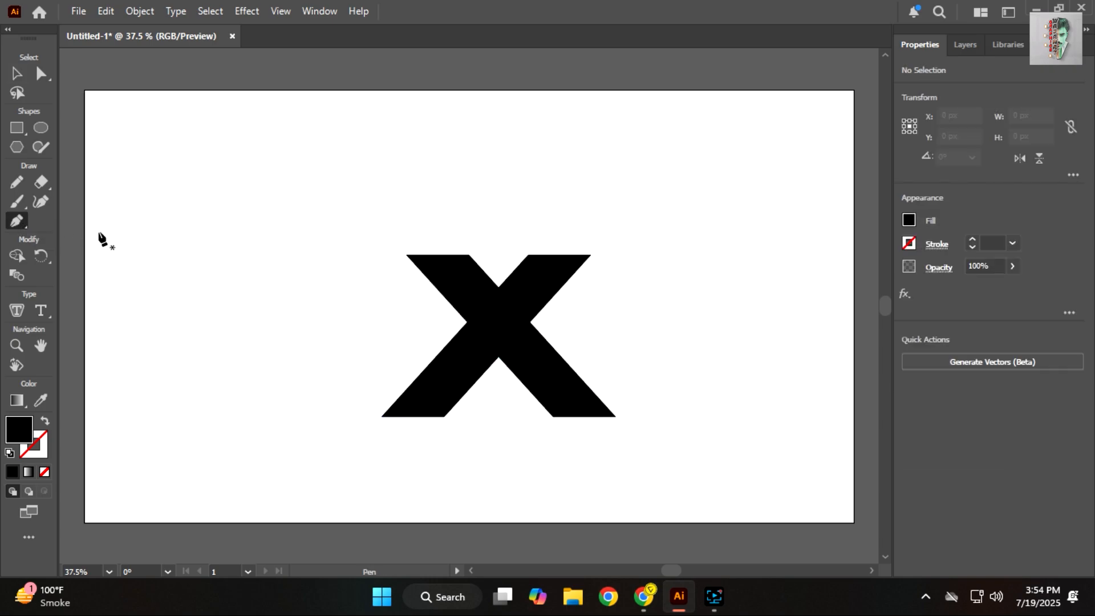
left_click(406, 255)
left_click(468, 323)
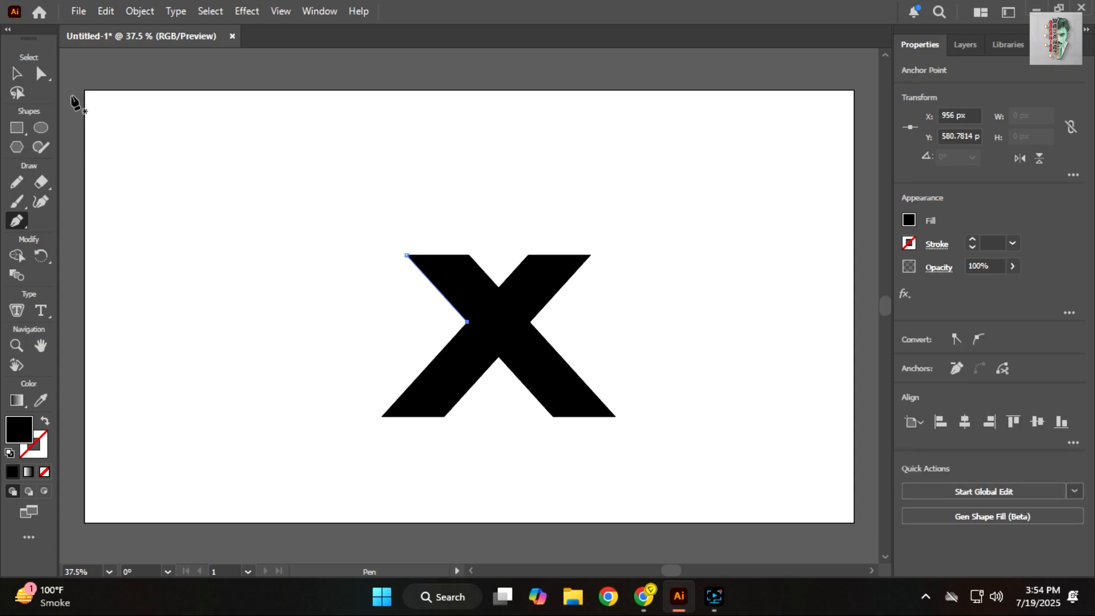
left_click(23, 75)
left_click(313, 265)
left_click_drag(431, 287, 378, 284)
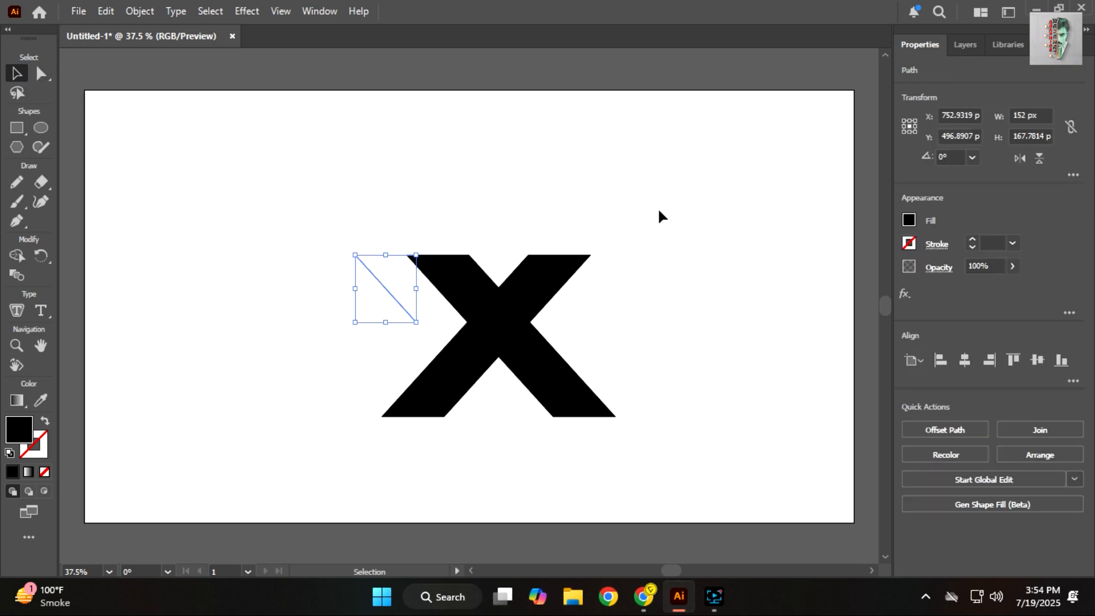
Step: Flip the straight path horizontally and nudge it 14 px left so it meets the X's upper-left corner
left_click(1013, 161)
key("ctrl+=")
key("ctrl+=")
key("ctrl+=")
key("Left")
key("Left")
key("Left")
key("Left")
key("Left")
key("Left")
key("Left")
key("Left")
key("Left")
key("Left")
key("Left")
key("Left")
key("Left")
key("Left")
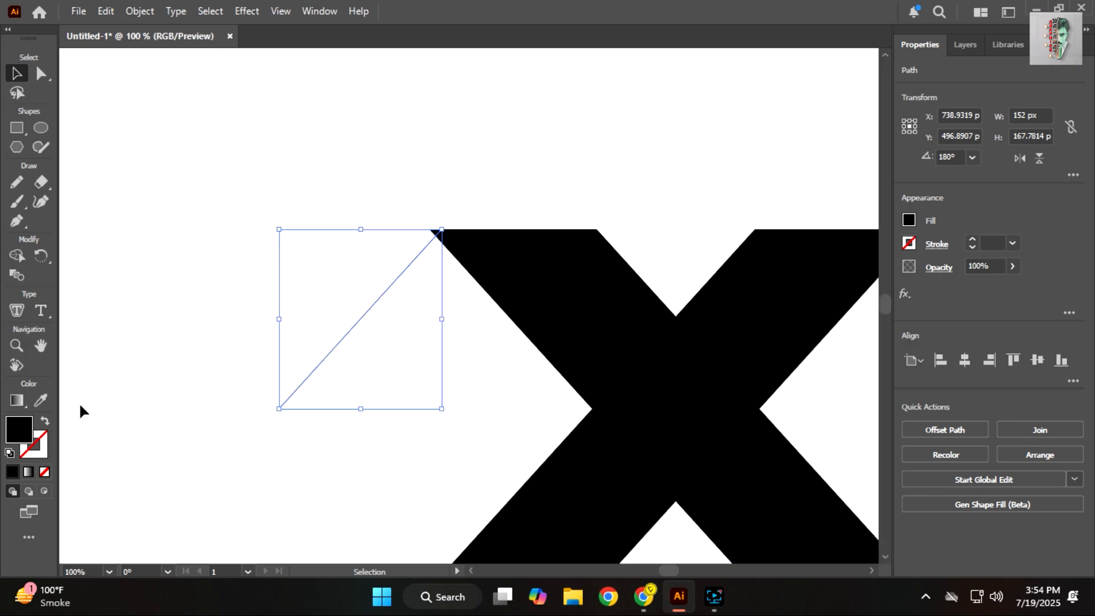
Step: Swap the path's fill and stroke to get a black outline without fill, and set the stroke weight to 12 pt
left_click(45, 422)
left_click(33, 444)
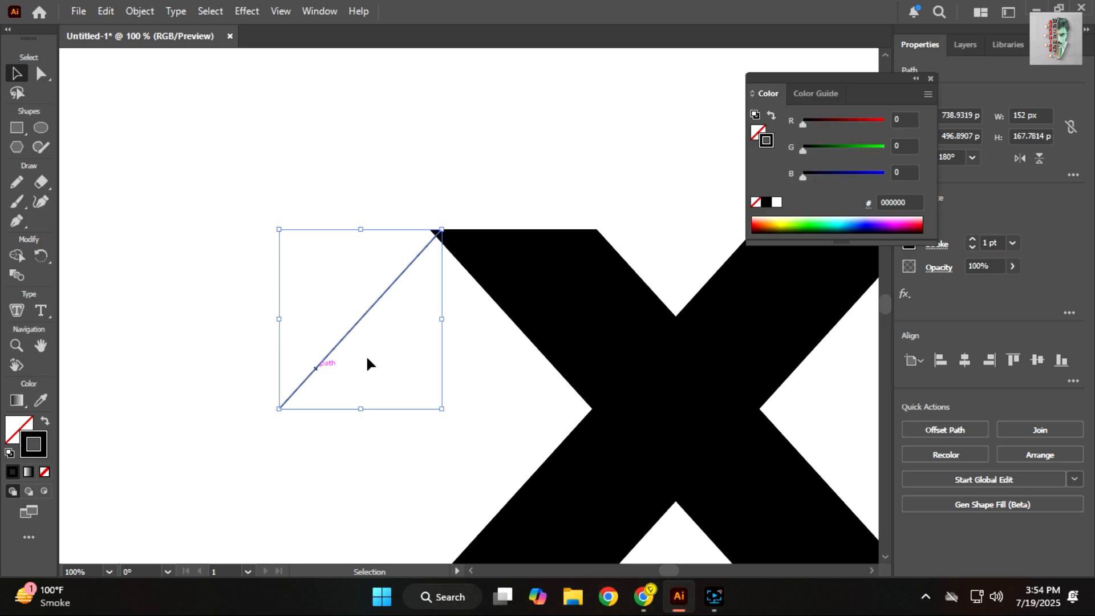
left_click(930, 78)
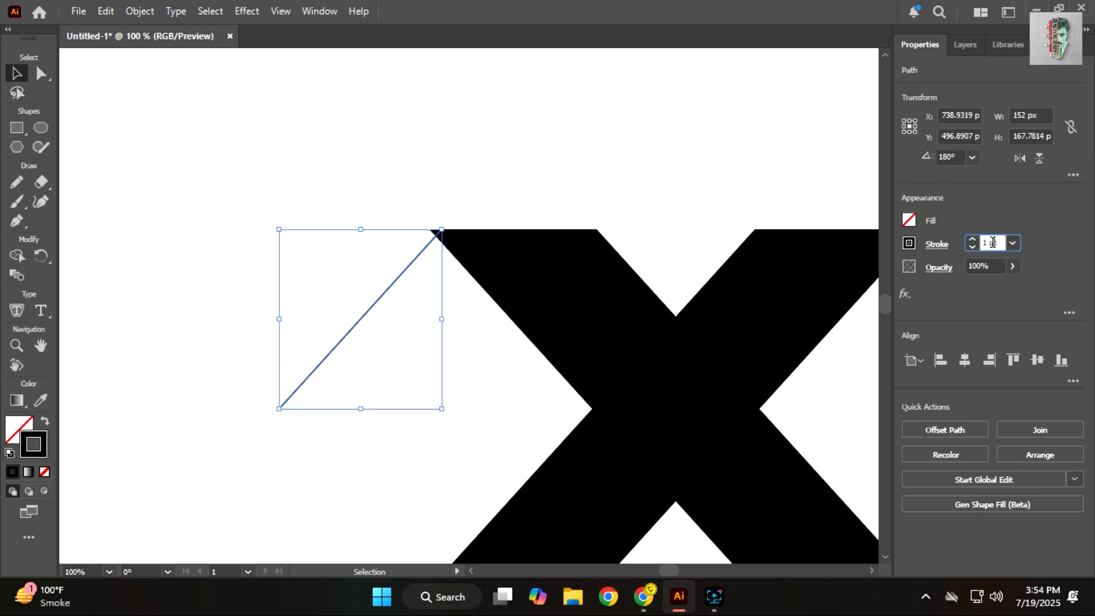
type("8")
key("Return")
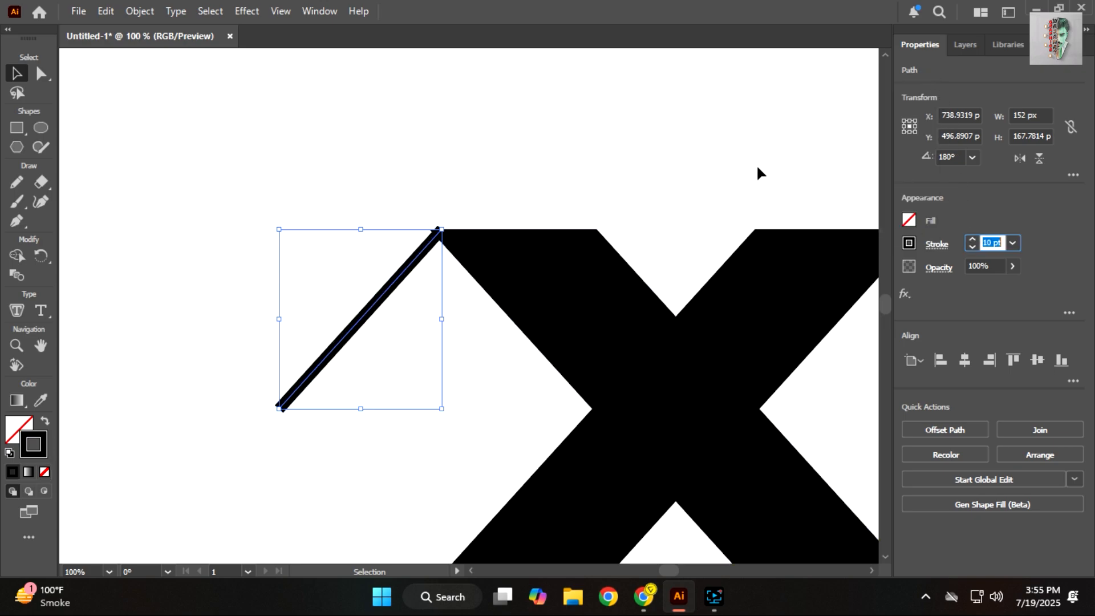
left_click(701, 168)
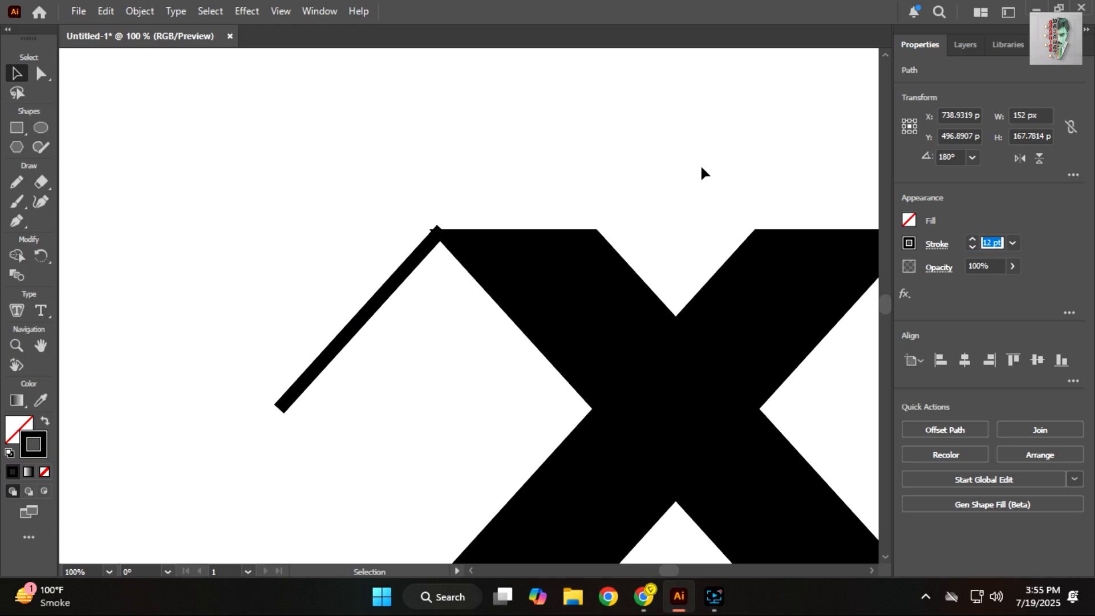
Step: Expand the thin diagonal line's fill and stroke into a filled shape
left_click_drag(397, 365, 398, 365)
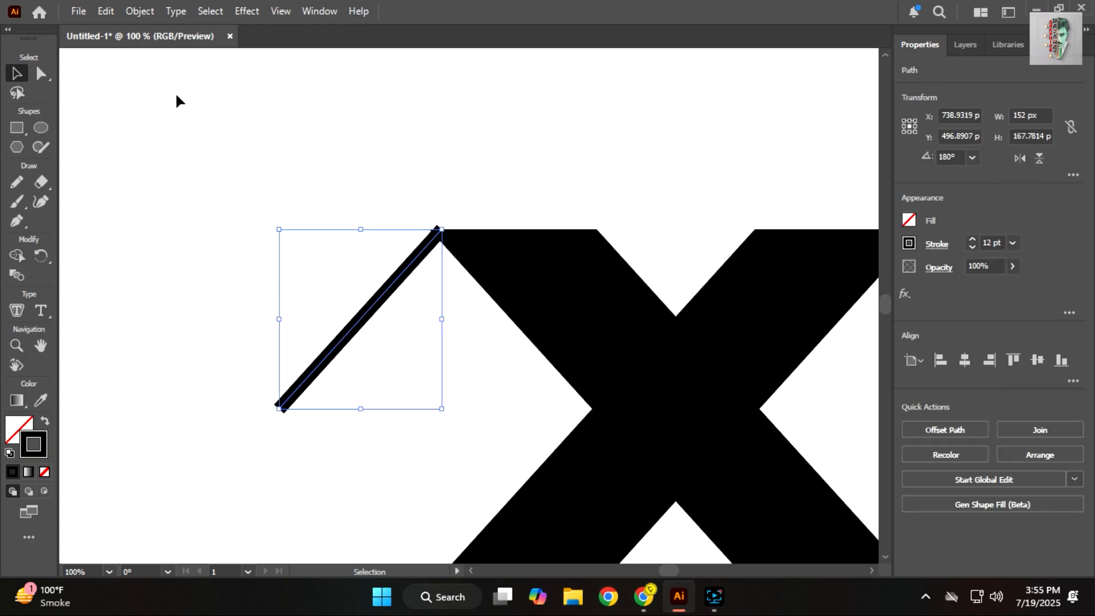
left_click(140, 12)
left_click(208, 249)
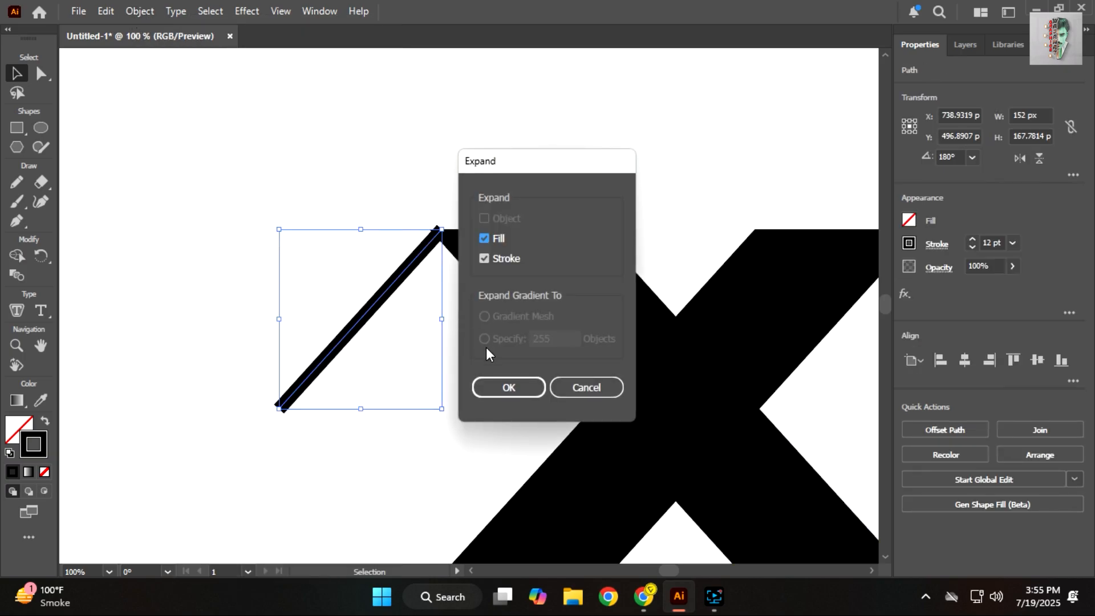
left_click(507, 388)
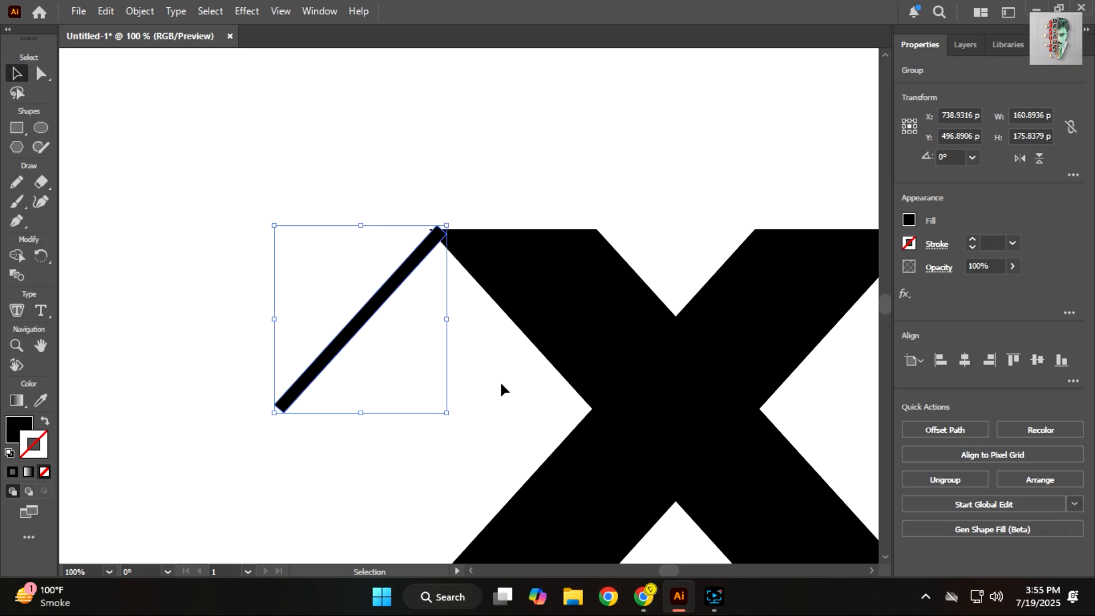
Step: Move the anchor point at the thin strip's lower end so that the end is cut horizontally
left_click(40, 73)
scroll(256, 435, "up", 1)
left_click_drag(285, 397, 274, 404)
left_click(247, 352)
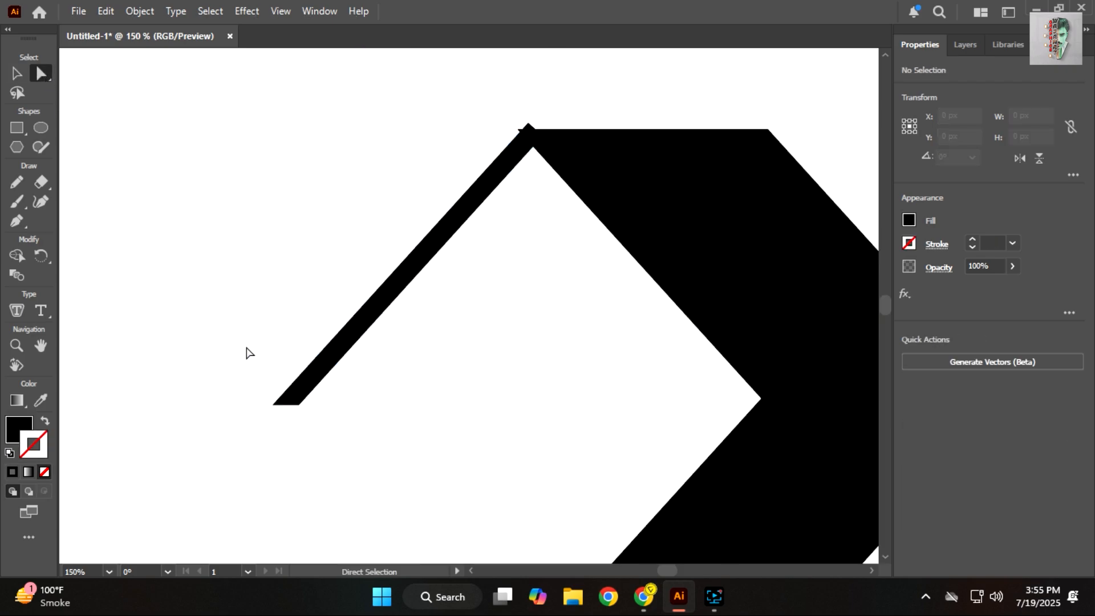
scroll(247, 351, "down", 1)
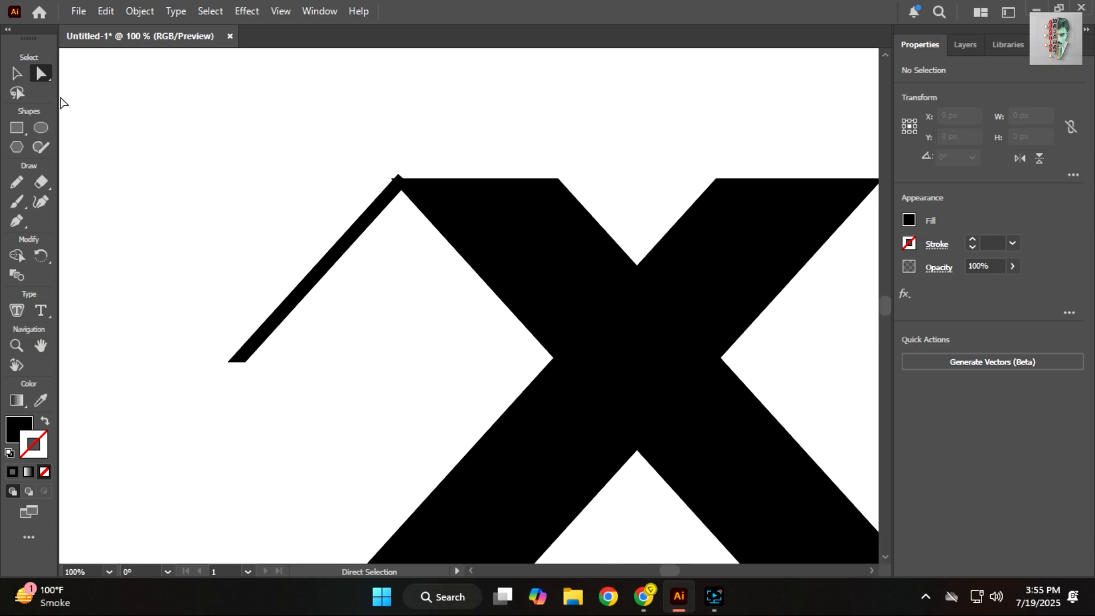
Step: Place a scaled-down copy of the X's right-leaning bar beside the thin strip, parallel to it with a narrow gap
key("v")
left_click_drag(533, 473, 271, 464)
scroll(271, 464, "down", 2)
mouse_move(290, 536)
left_mouse_down()
mouse_move(314, 411)
mouse_move(294, 399)
mouse_move(294, 415)
mouse_move(359, 418)
left_mouse_up()
scroll(272, 390, "up", 3)
scroll(239, 402, "up", 1)
left_click(271, 363)
Step: Offset the path of the X's bar that descends from the upper left by 12 px with miter joins
scroll(250, 275, "down", 3)
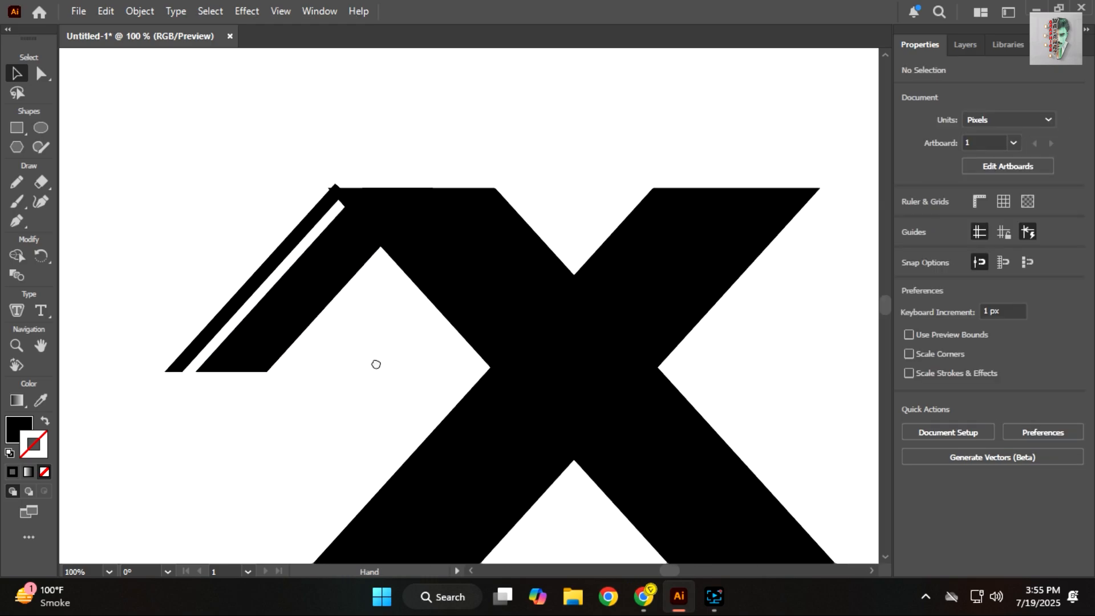
left_click_drag(375, 364, 367, 363)
left_click(447, 284)
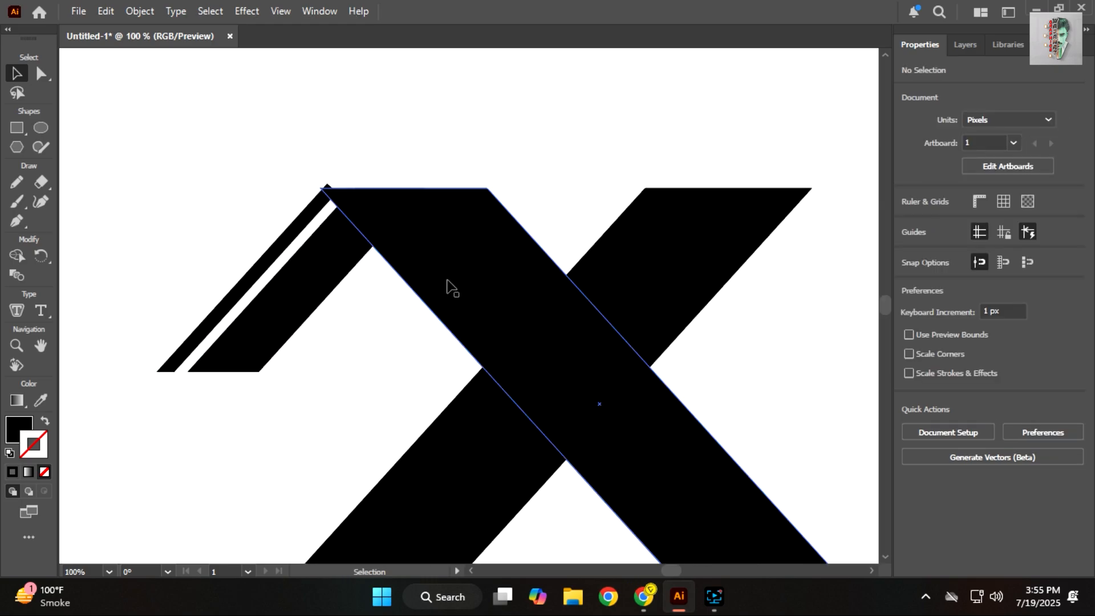
left_click(140, 16)
mouse_move(239, 466)
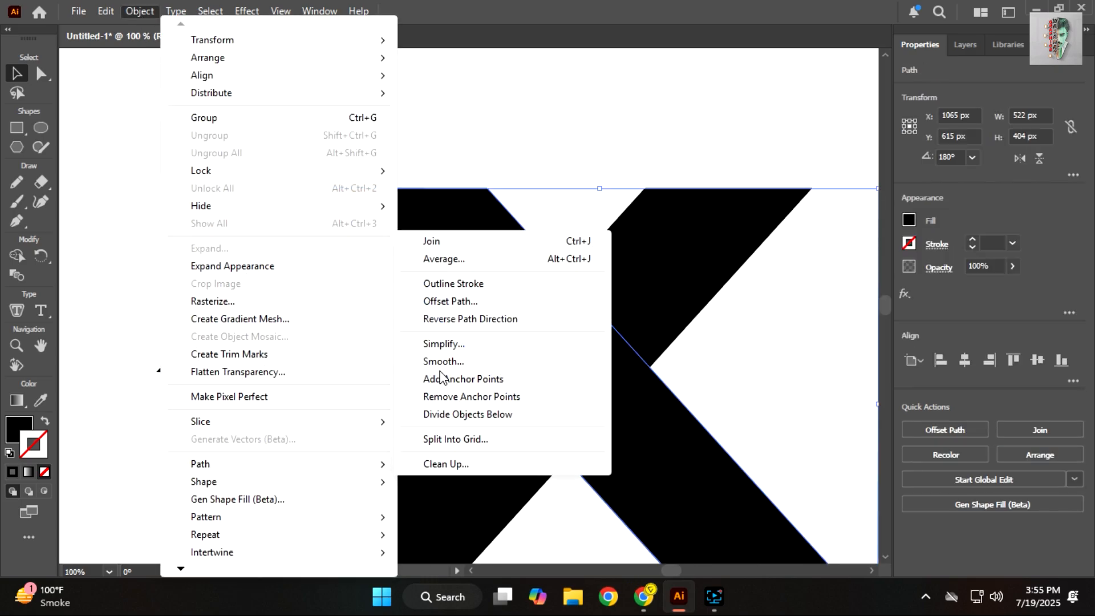
left_click(451, 301)
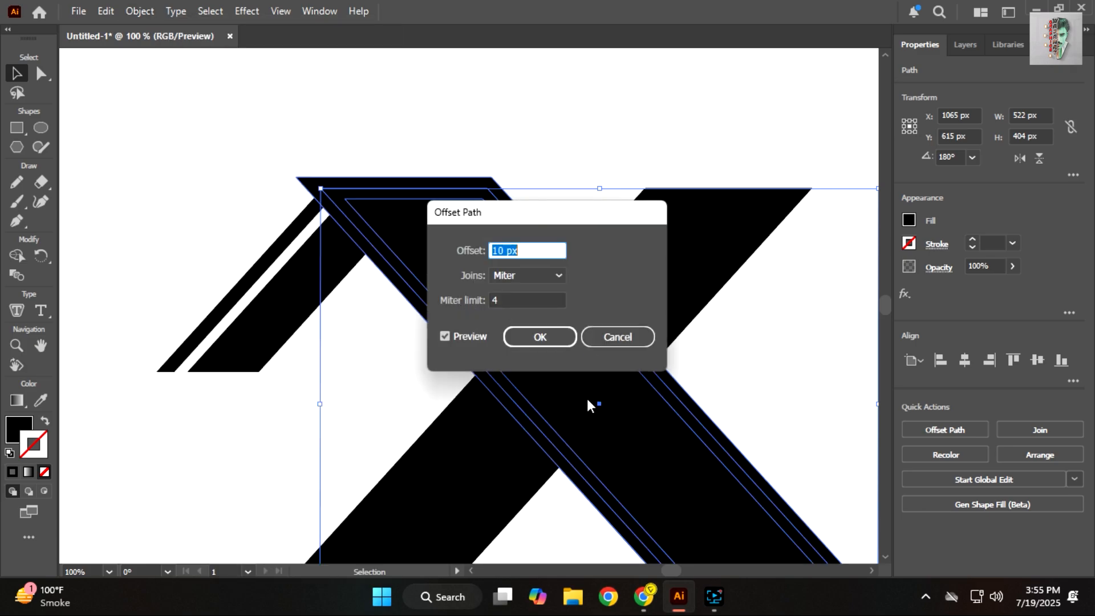
key("Up")
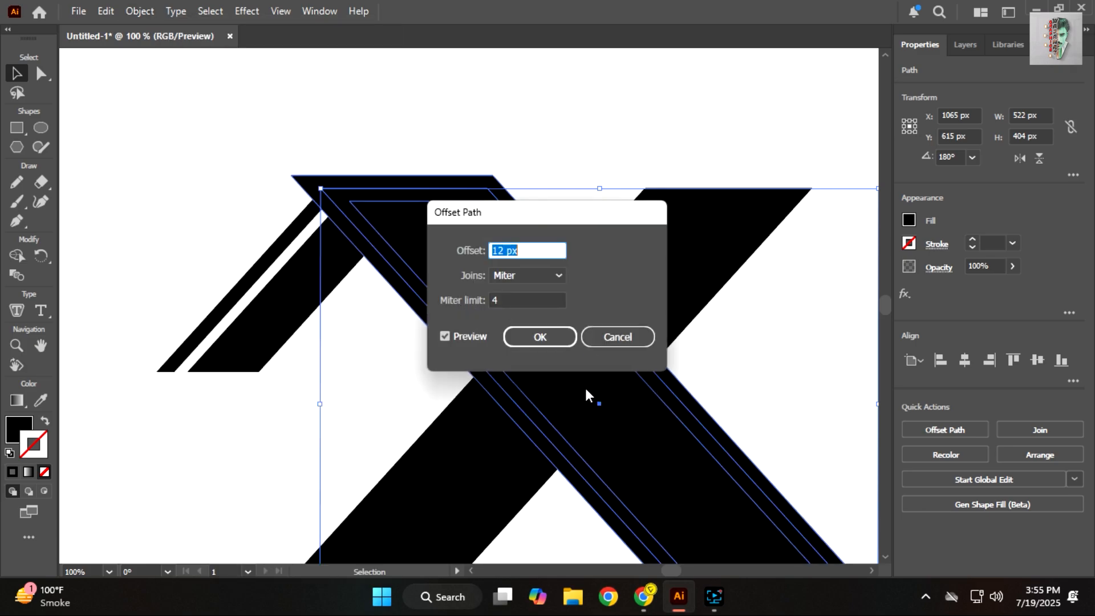
left_click(549, 338)
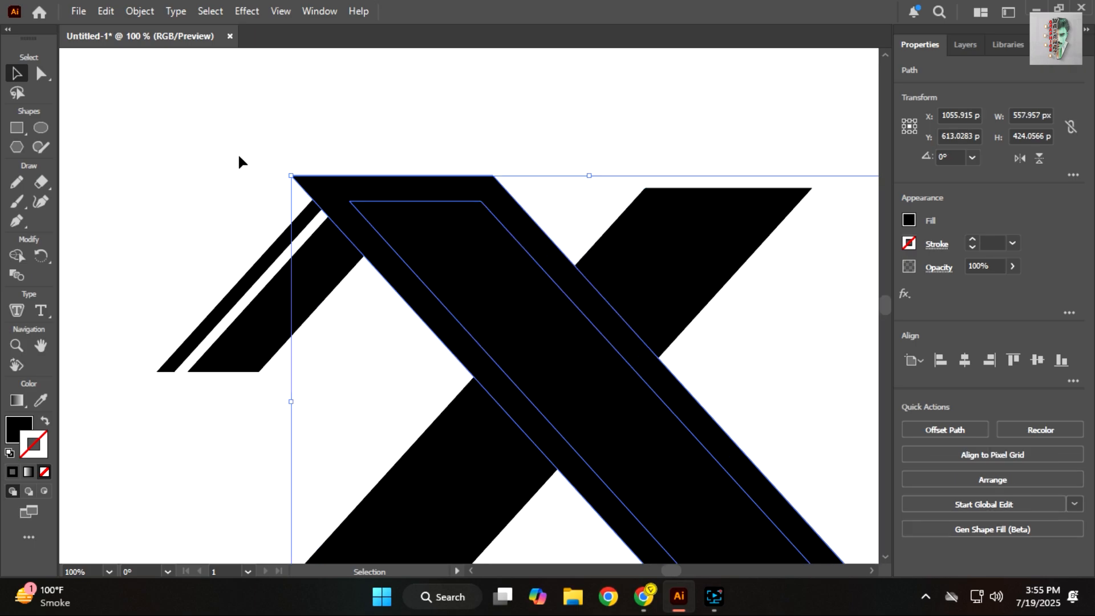
Step: Select the strips and the offset bar, and use Shape Builder to remove the excess around the X's upper-left corner
left_click(409, 297, "shift")
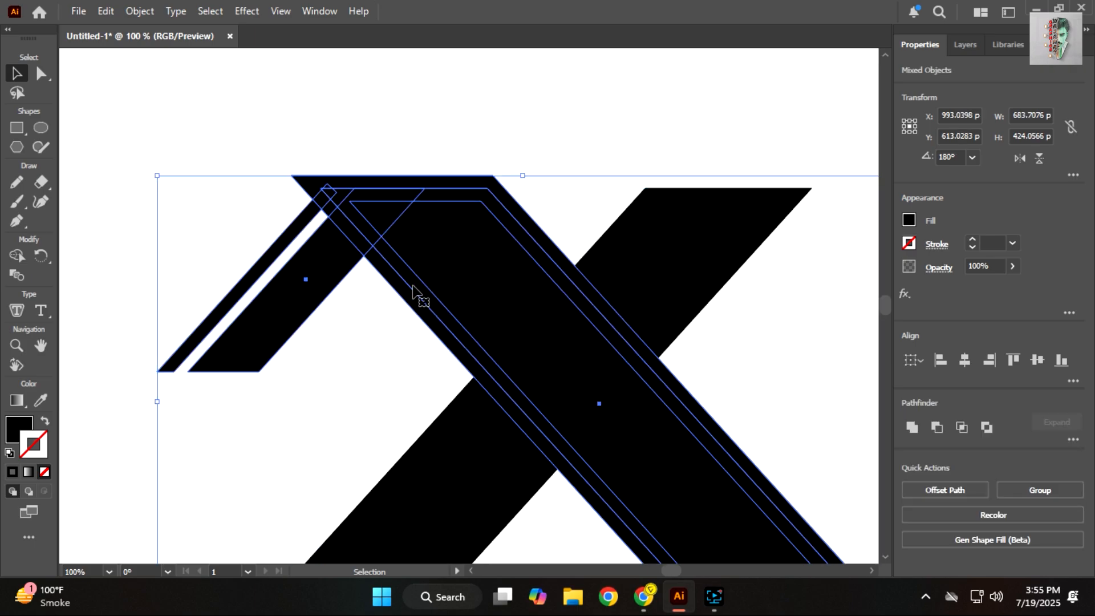
left_click(17, 255)
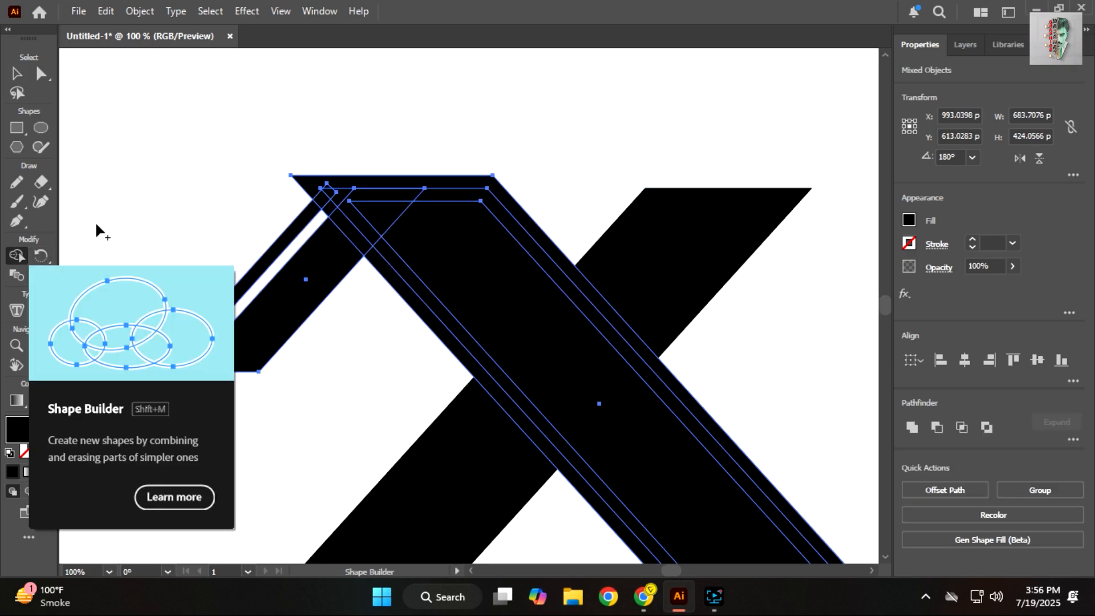
scroll(289, 167, "up", 2)
scroll(317, 202, "up", 1)
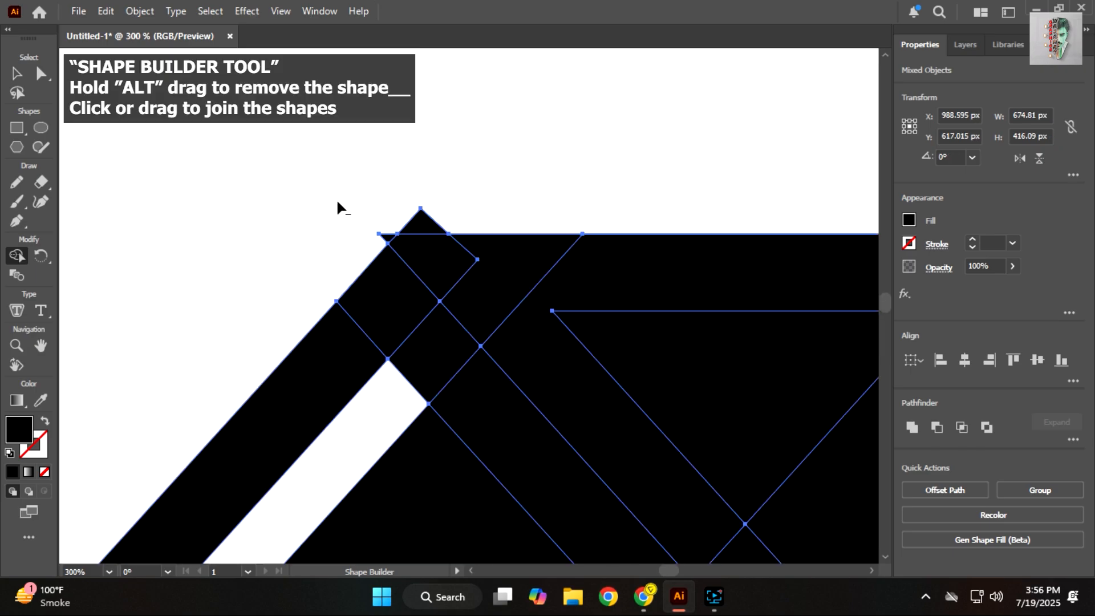
scroll(383, 239, "down", 1)
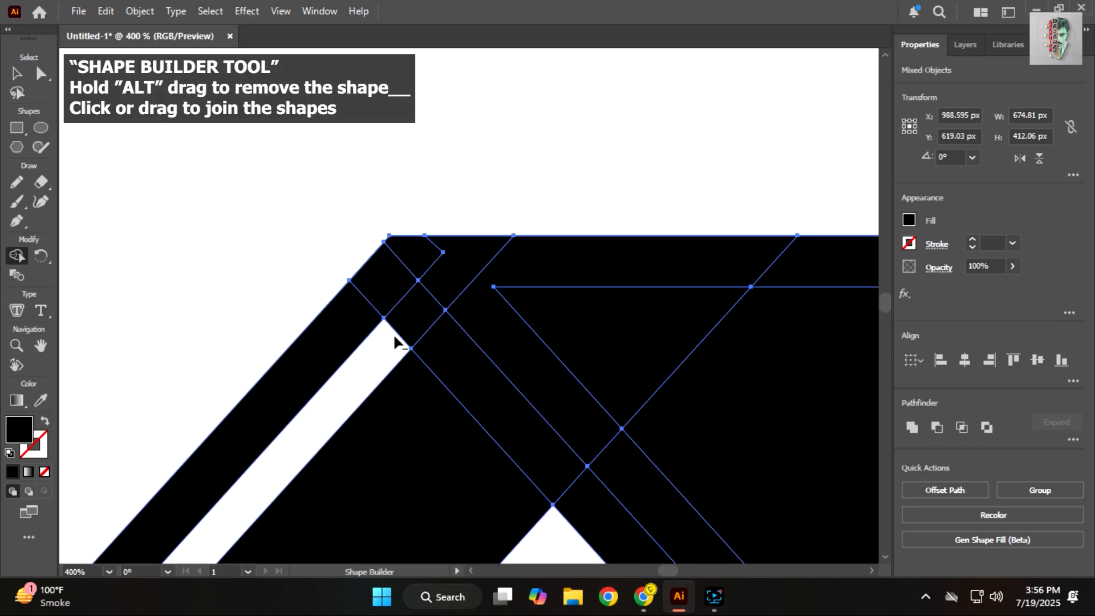
Step: Use Shape Builder to clear the gap around the short bar and merge the remaining pieces of the thin strip and X bar
left_click(451, 358, "alt")
mouse_move(469, 364)
left_mouse_down()
mouse_move(309, 227)
mouse_move(365, 262)
mouse_move(423, 326)
mouse_move(514, 369)
mouse_move(538, 327)
mouse_move(509, 293)
mouse_move(621, 250)
left_mouse_up()
left_click(419, 350, "alt")
scroll(419, 349, "down", 2)
scroll(368, 262, "up", 1)
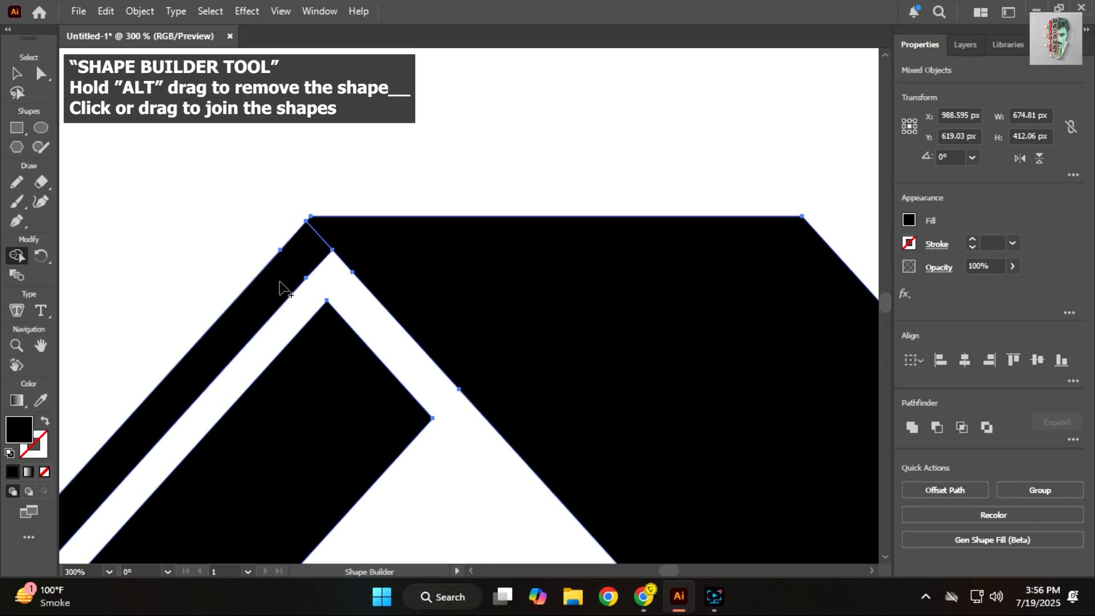
scroll(355, 302, "down", 4)
left_click_drag(392, 370, 341, 312)
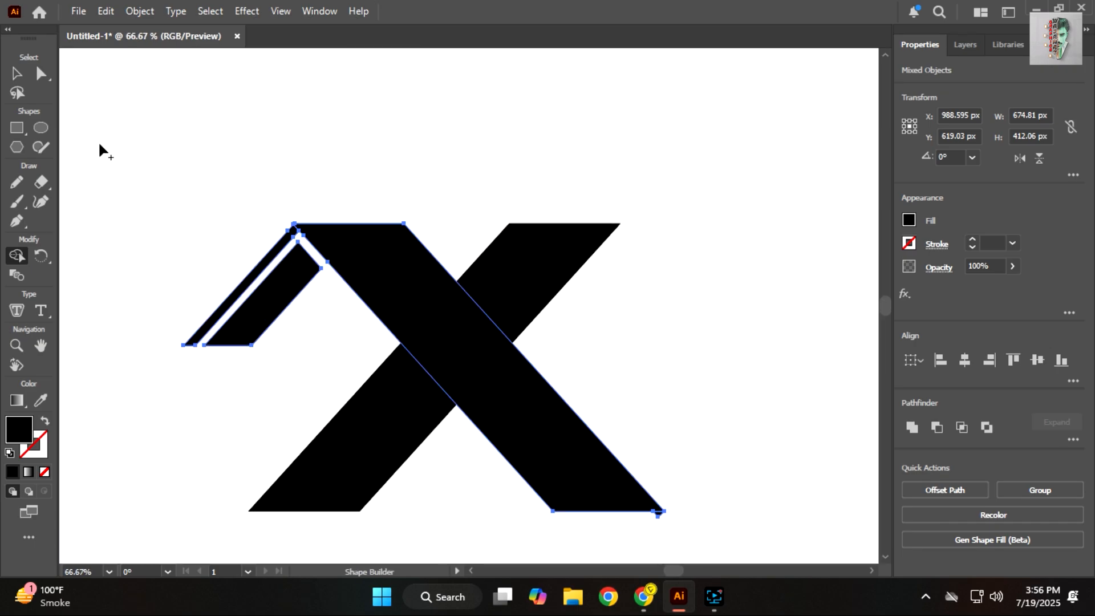
Step: Ungroup the group containing the thin strip and the X's bar, and deselect everything
left_click(21, 74)
left_click(103, 131)
left_click(245, 283)
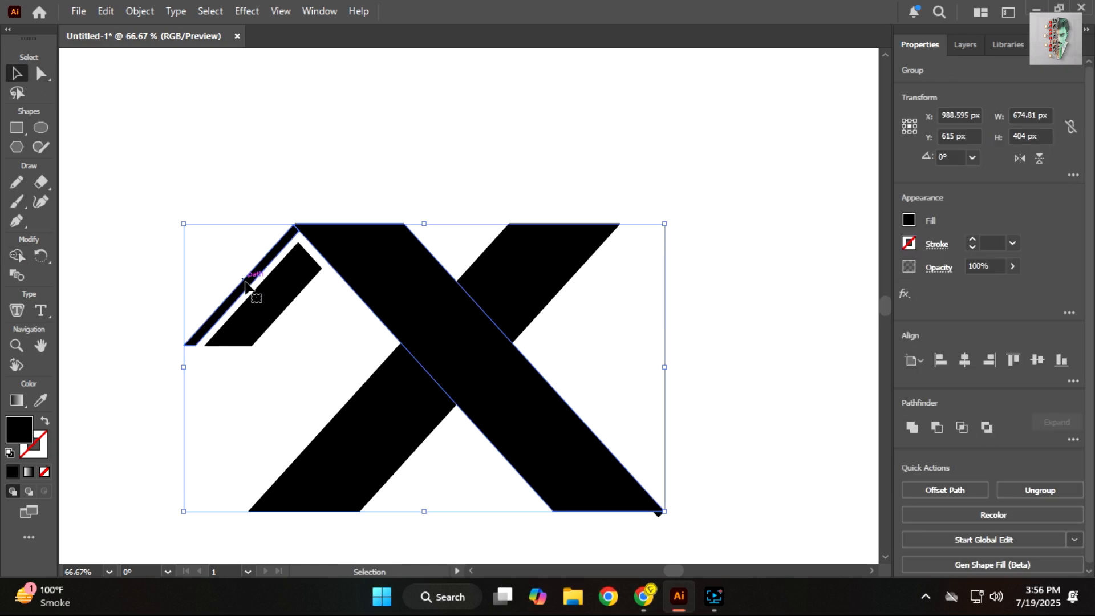
right_click(247, 282)
left_click(290, 318)
left_click(171, 262)
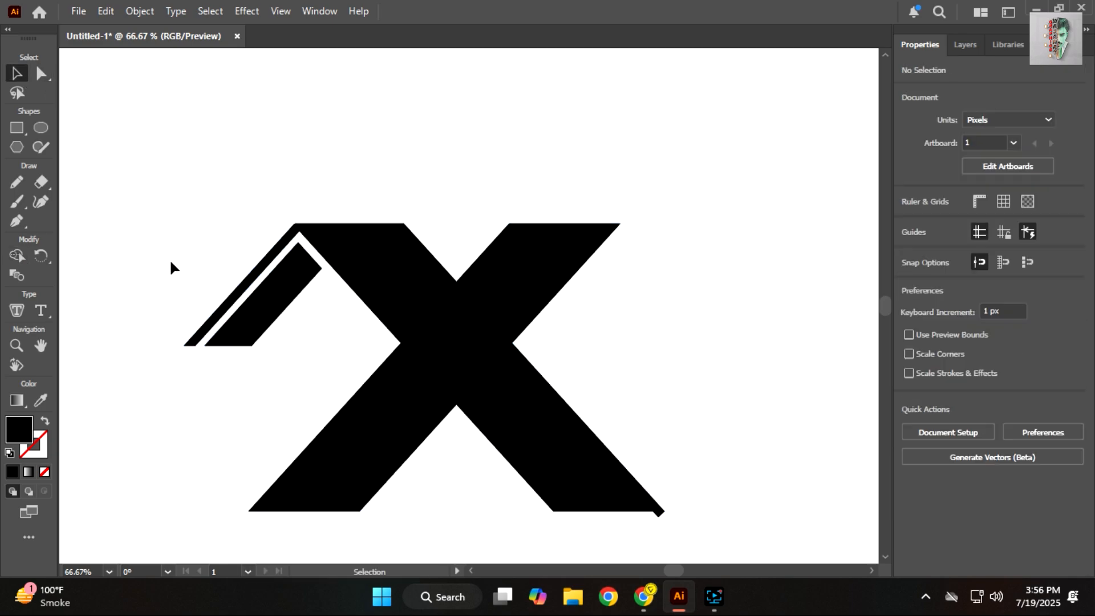
Step: Duplicate the thin strip and short bar over to the X's upper-right arm and flip the copy horizontally
left_click(251, 319)
left_click_drag(251, 319, 626, 315)
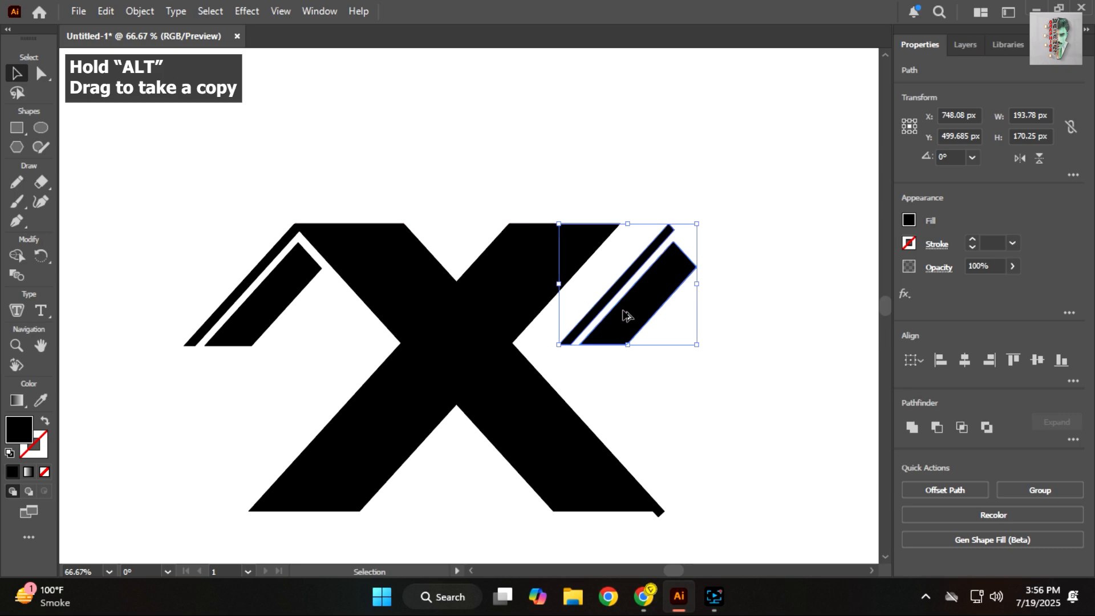
left_click(1018, 160)
Step: Move the flipped strip and bar outward until the thin strip's upper end meets the X's upper-right corner, and deselect them
scroll(608, 225, "up", 3)
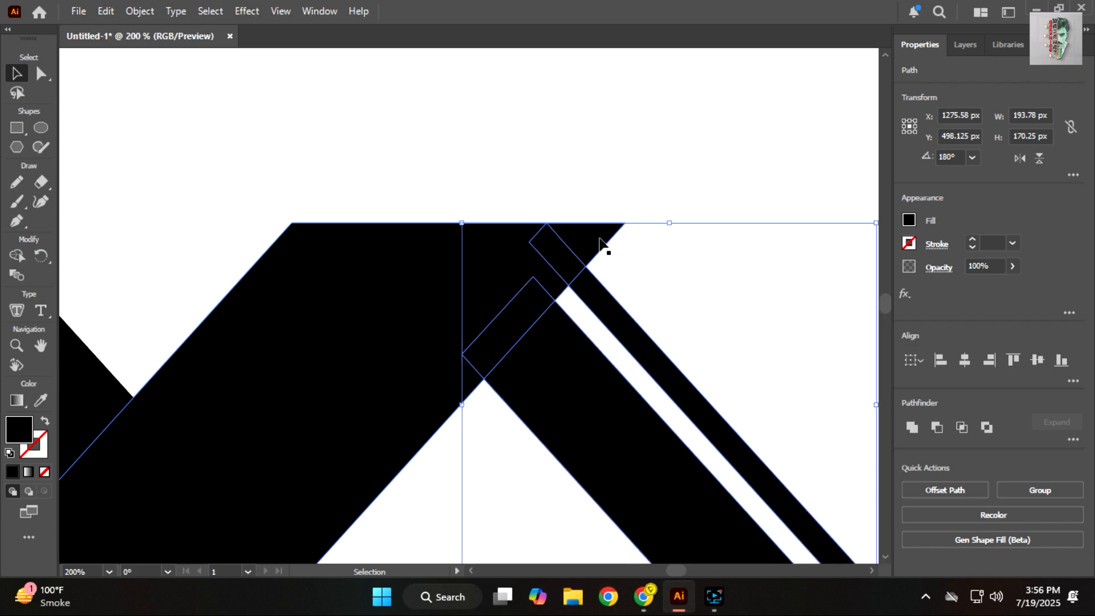
key("Right")
key("Right")
key("Right")
key("Right")
key("Right")
key("Right")
key("Right")
key("Right")
key("Right")
key("Right")
key("Right")
key("Right")
key("Right")
key("Right")
key("Right")
key("Right")
key("Right")
key("Right")
key("Right")
key("Right")
scroll(630, 220, "up", 5)
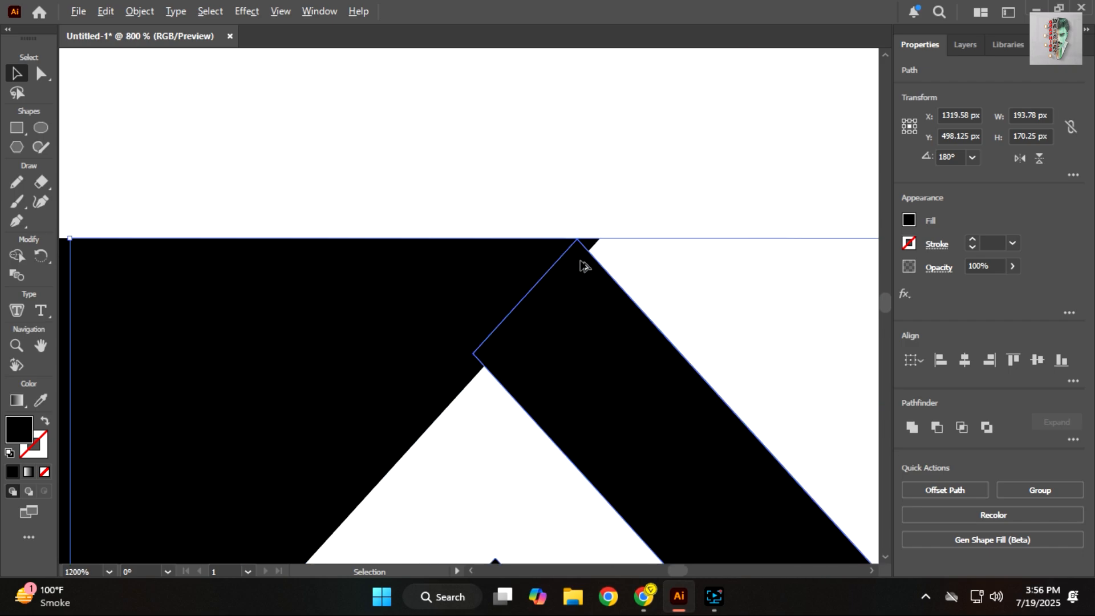
scroll(583, 263, "up", 4)
key("Right")
key("Right")
left_click_drag(642, 312, 631, 312)
left_click(629, 171)
scroll(629, 171, "down", 4)
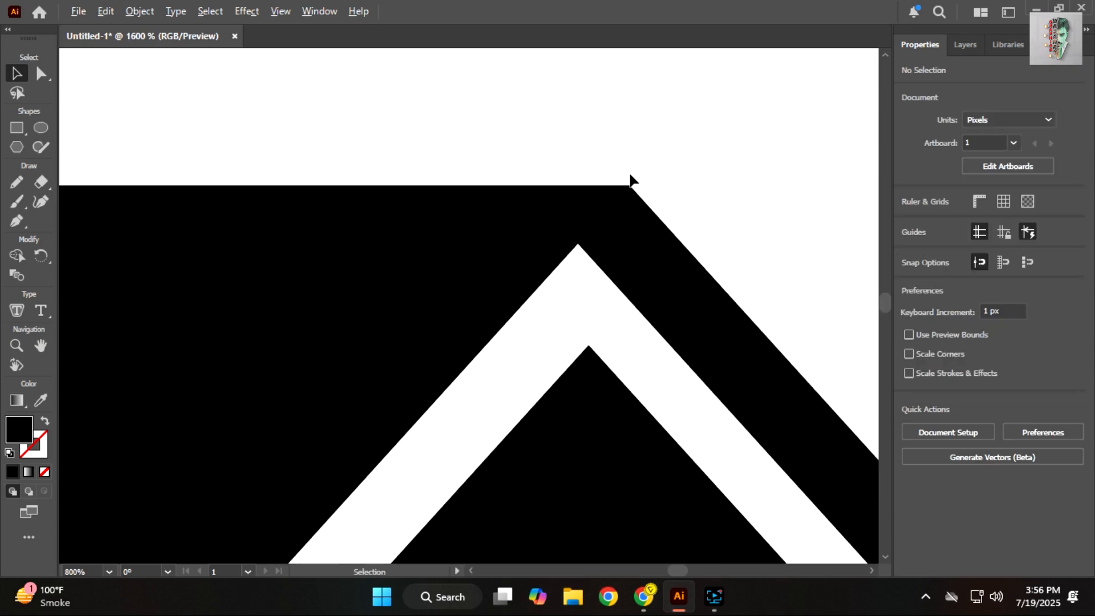
scroll(630, 180, "down", 7)
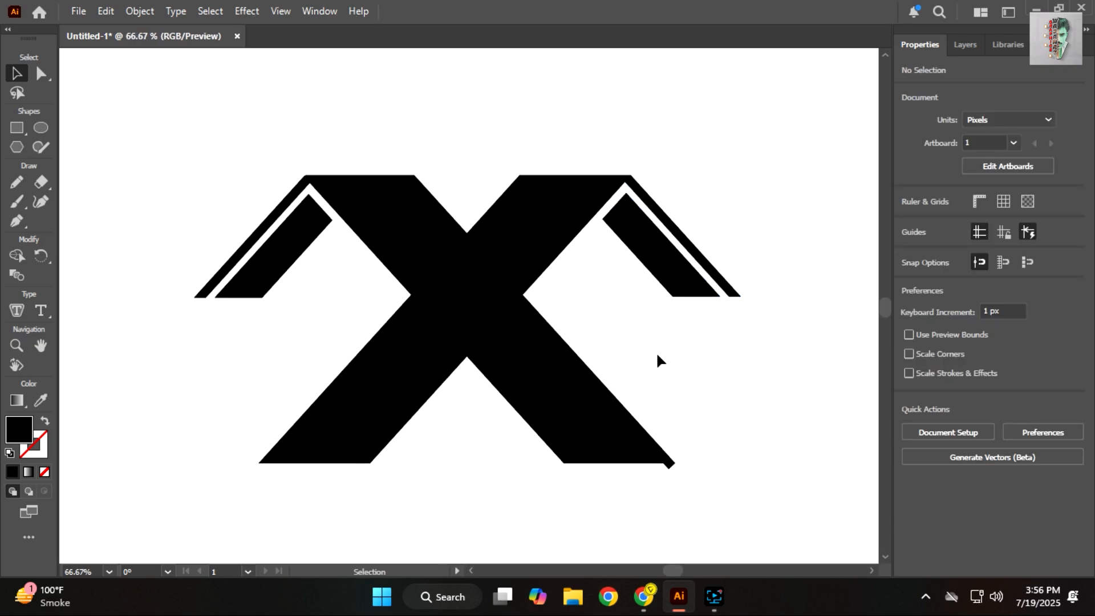
Step: Delete the small leftover piece protruding at the X's lower-right corner
left_click(668, 466)
left_click(467, 484)
left_click_drag(468, 480, 453, 451)
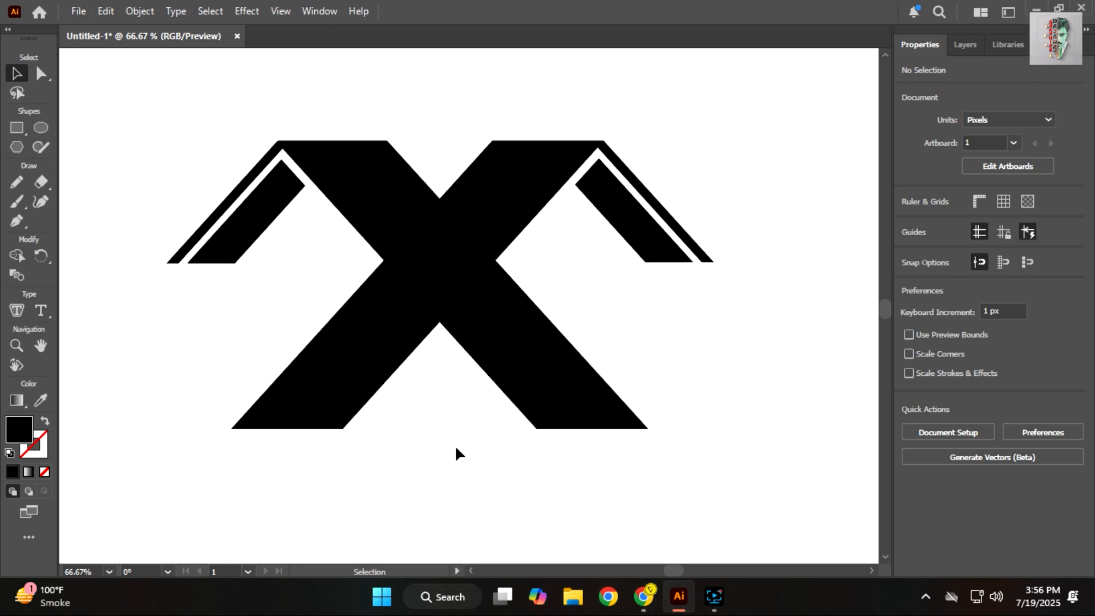
Step: Draw a square under the left roof and build a two-by-two window about 47.5 px wide from four small square panes
left_click(18, 131)
scroll(285, 236, "up", 2)
mouse_move(288, 213)
left_mouse_down()
mouse_move(323, 240)
mouse_move(304, 279)
mouse_move(343, 274)
left_mouse_up()
left_click(18, 79)
left_click(234, 308)
left_click(271, 232)
scroll(325, 251, "up", 3)
left_click(325, 367)
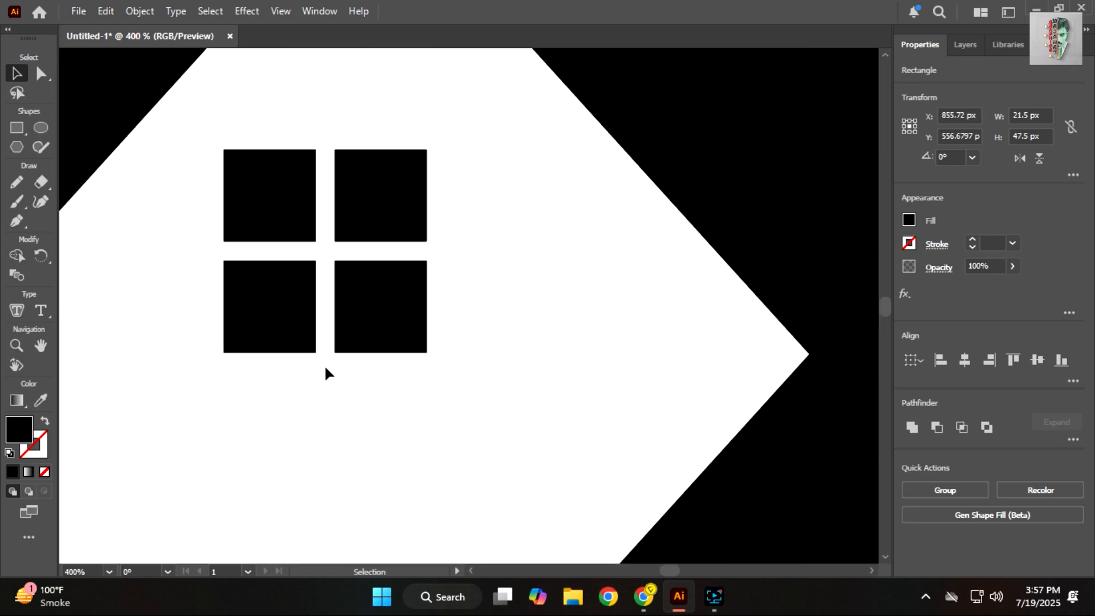
Step: Select the four window panes and place a copy of the window under the right roof
scroll(326, 368, "down", 3)
left_click_drag(260, 298, 351, 323)
scroll(357, 371, "down", 2)
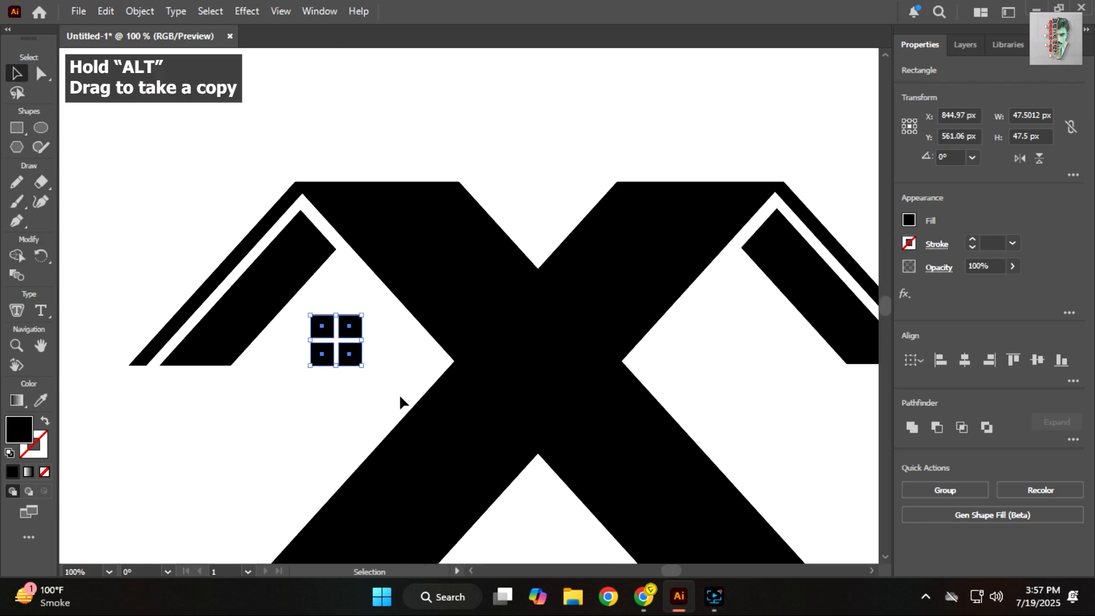
left_click_drag(247, 331, 649, 335)
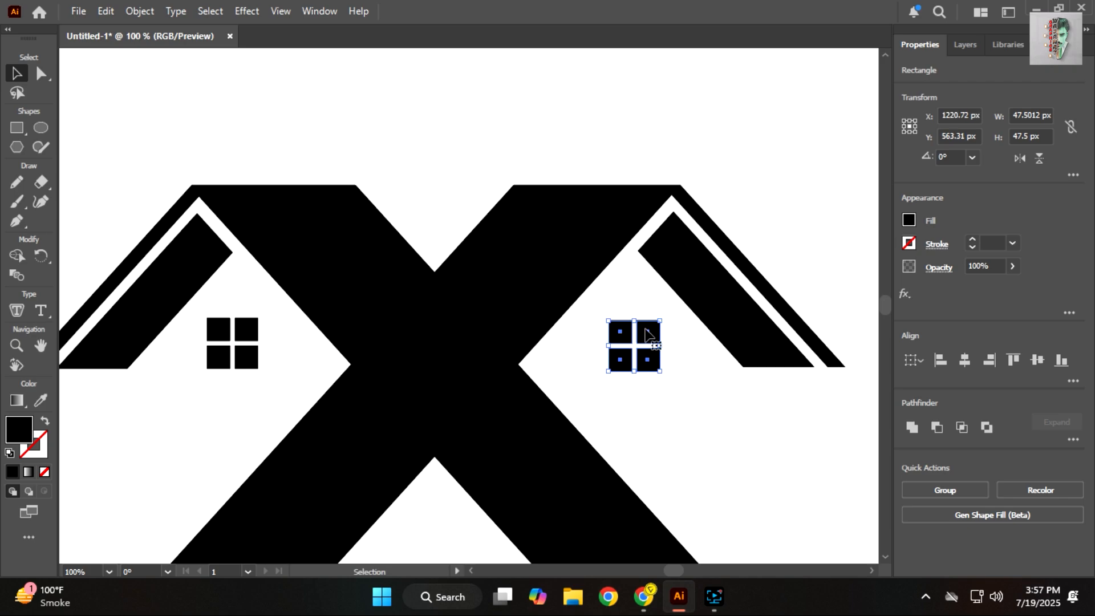
left_click(701, 432)
key("ctrl+minus")
left_click_drag(700, 431, 602, 345)
Step: Draw a rectangle about 767 × 161 px across the X just below the roofs and fill it with white (FFFFFF)
left_click(23, 130)
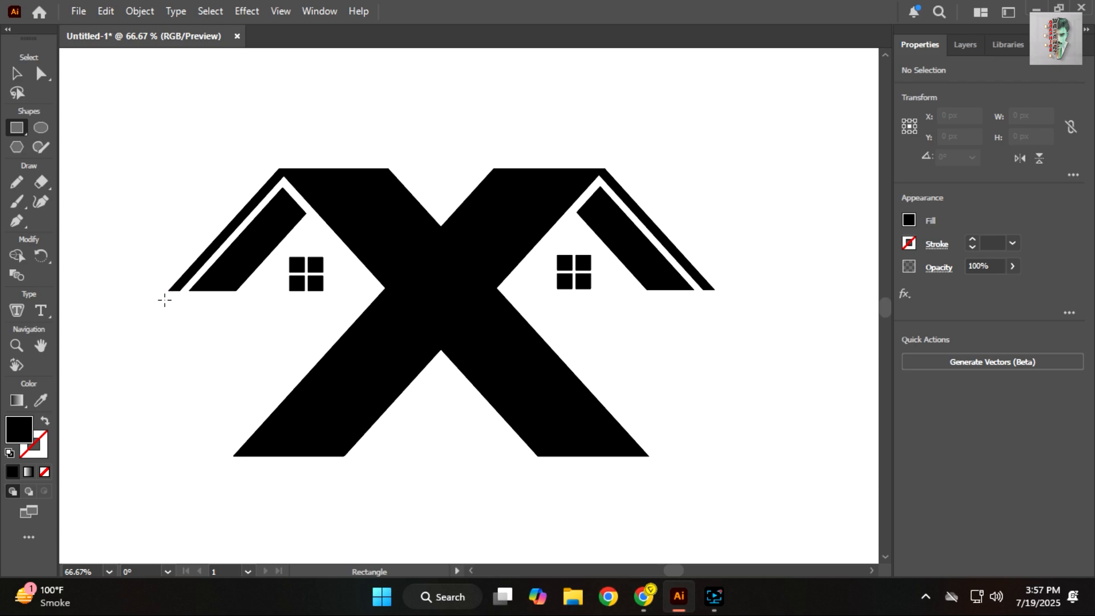
left_click_drag(167, 299, 715, 413)
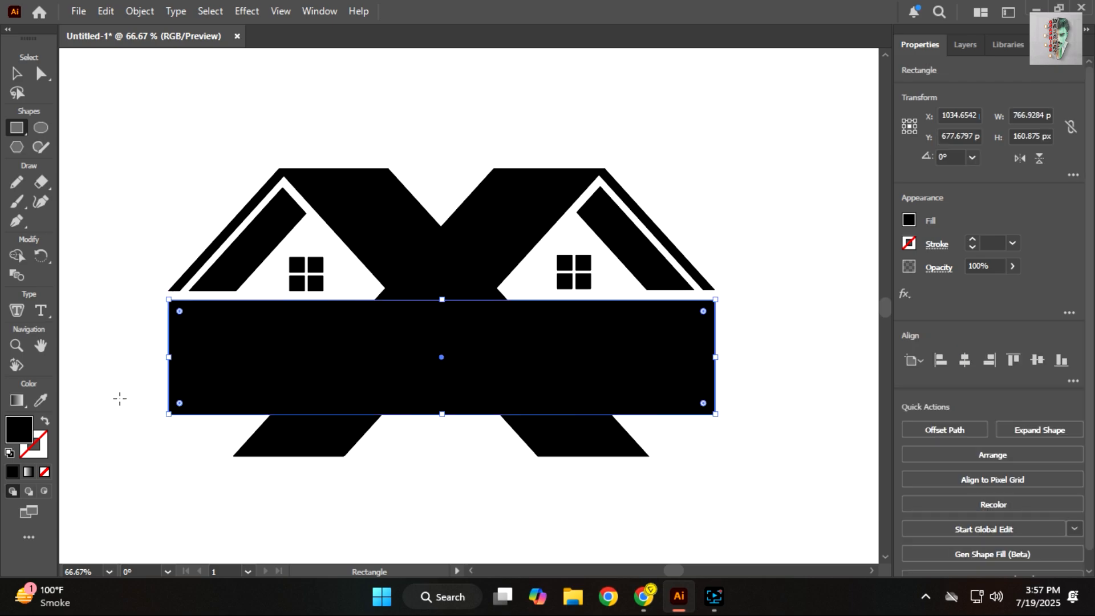
double_click(19, 431)
left_click(560, 214)
left_click_drag(560, 215, 545, 186)
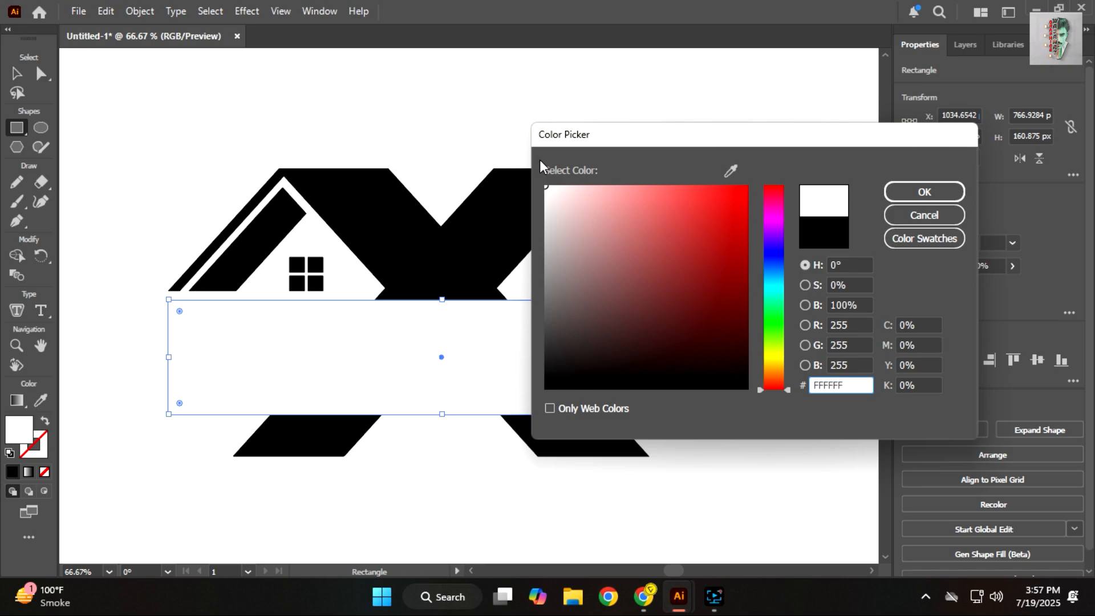
left_click(933, 194)
left_click(17, 73)
left_click(112, 139)
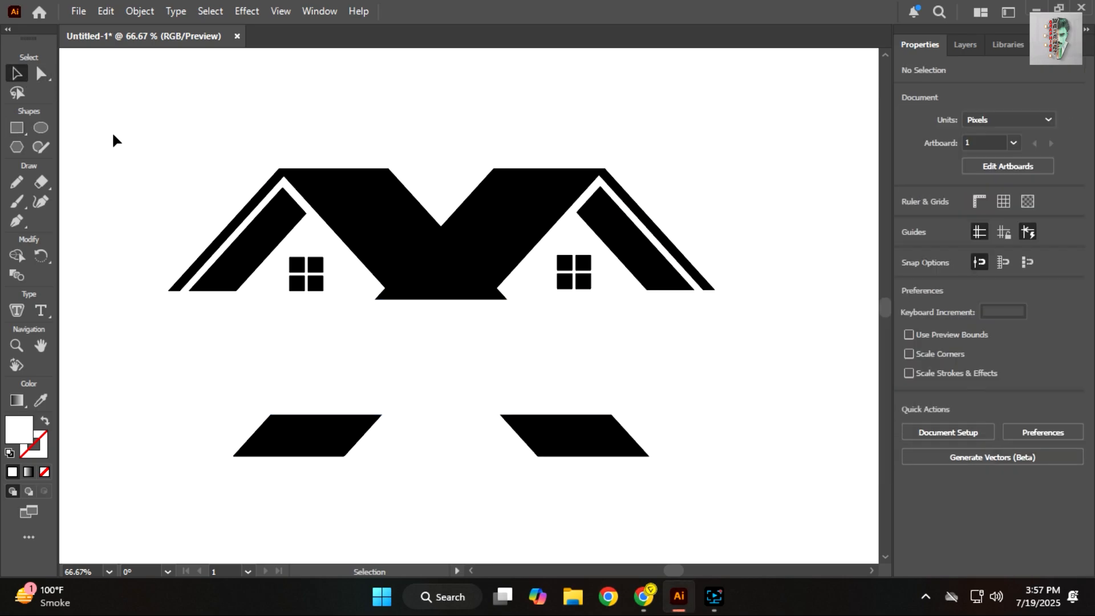
Step: Add the text "LOGO NAME" inside the white band below the left roof
scroll(166, 151, "down", 2)
scroll(166, 151, "left", 2)
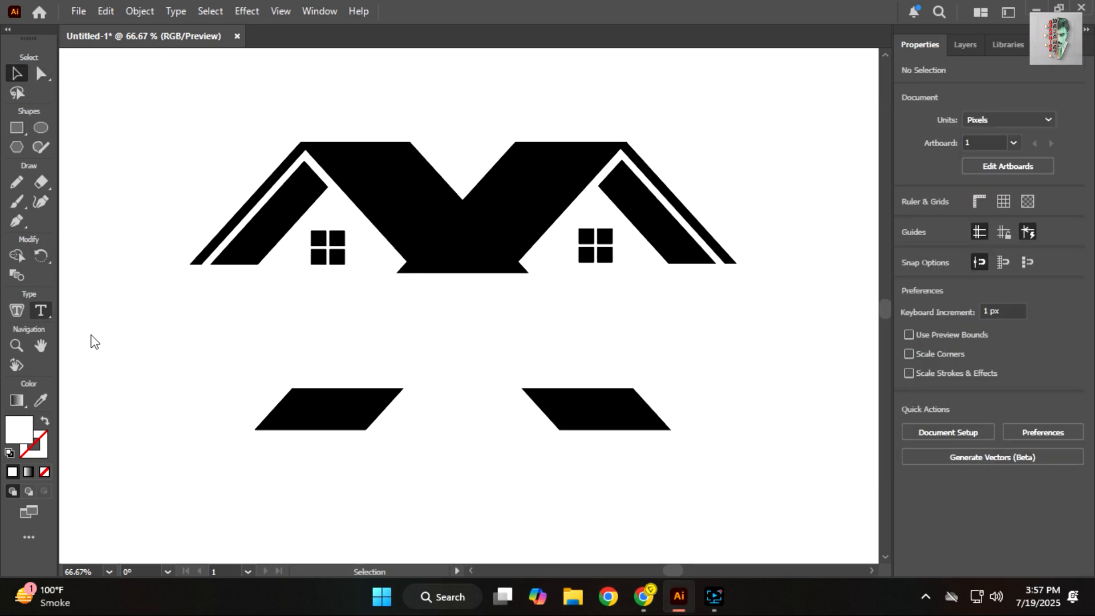
left_click(224, 307)
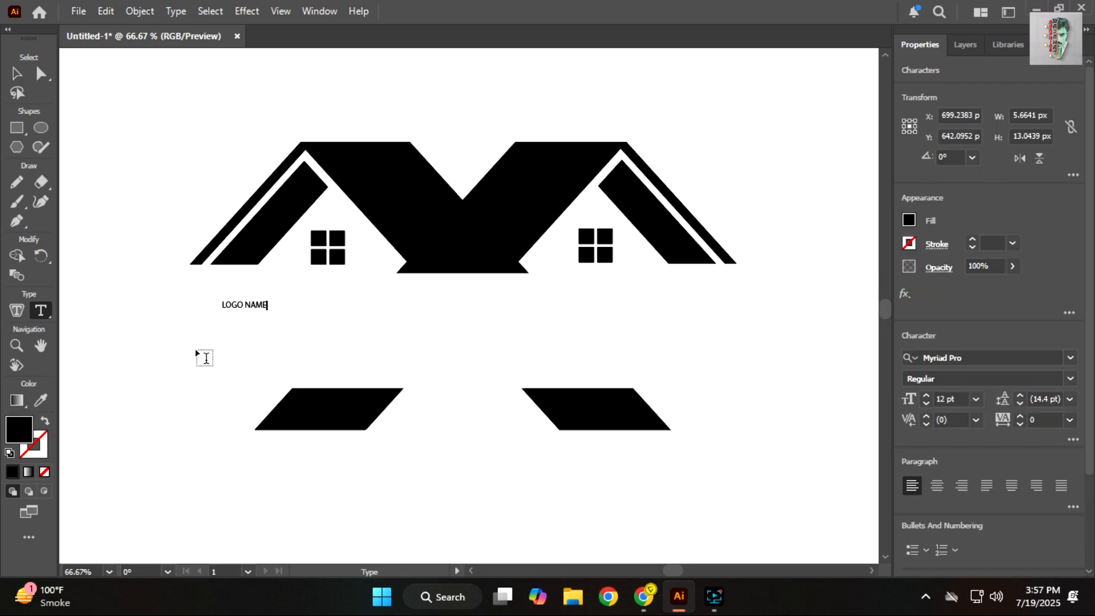
left_click(17, 72)
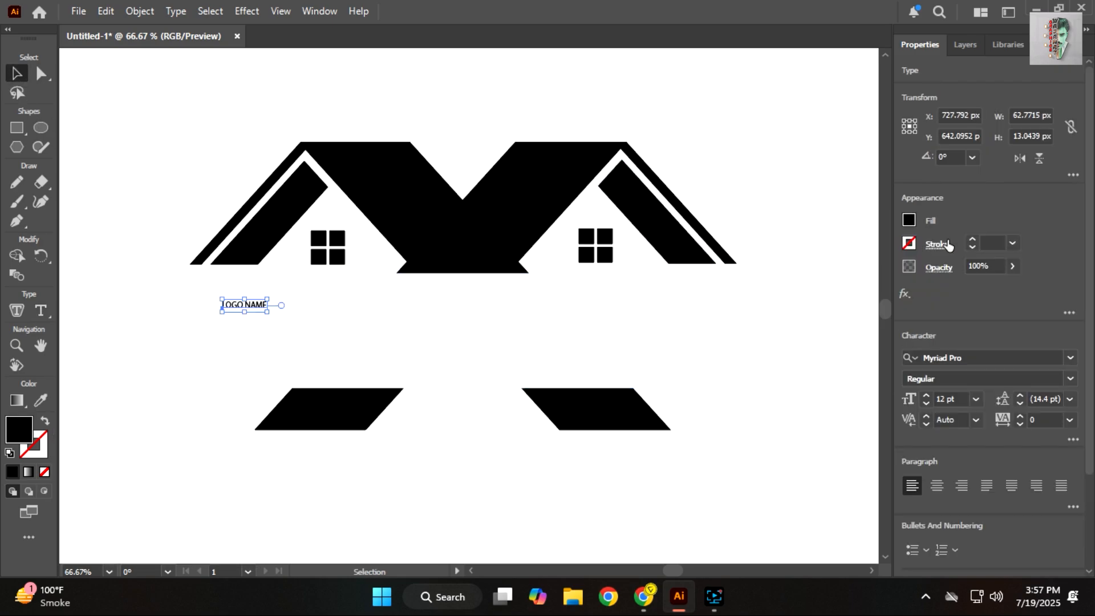
Step: Set the "LOGO NAME" text in the Aerospace font and scale it to about 106 pt, spanning the logo's width
scroll(970, 256, "down", 3)
left_click(1071, 244)
scroll(887, 330, "up", 2)
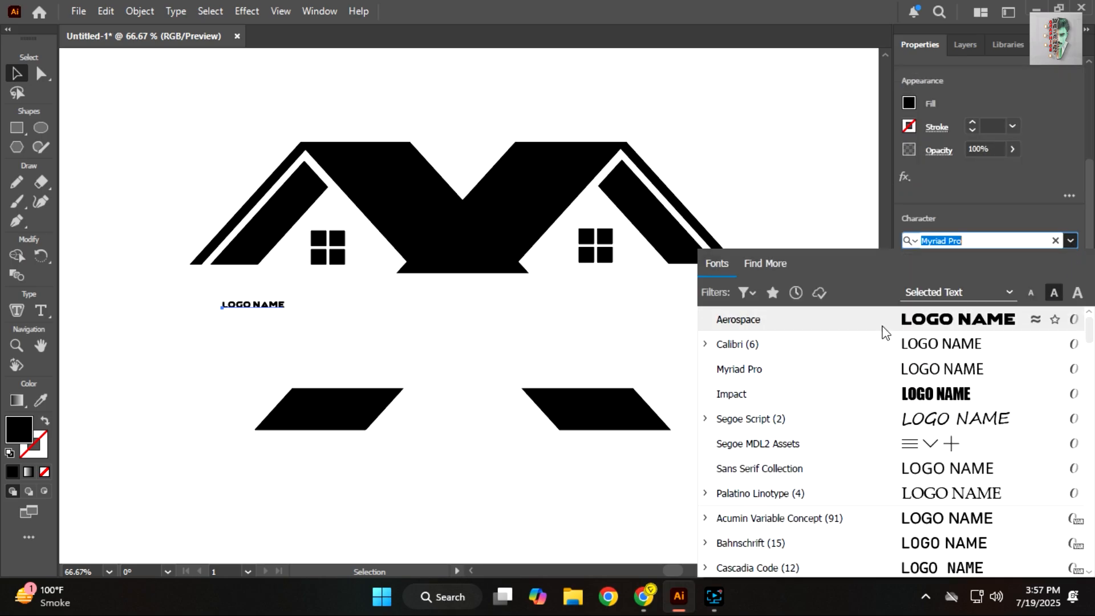
left_click(853, 319)
left_click_drag(277, 315, 740, 429)
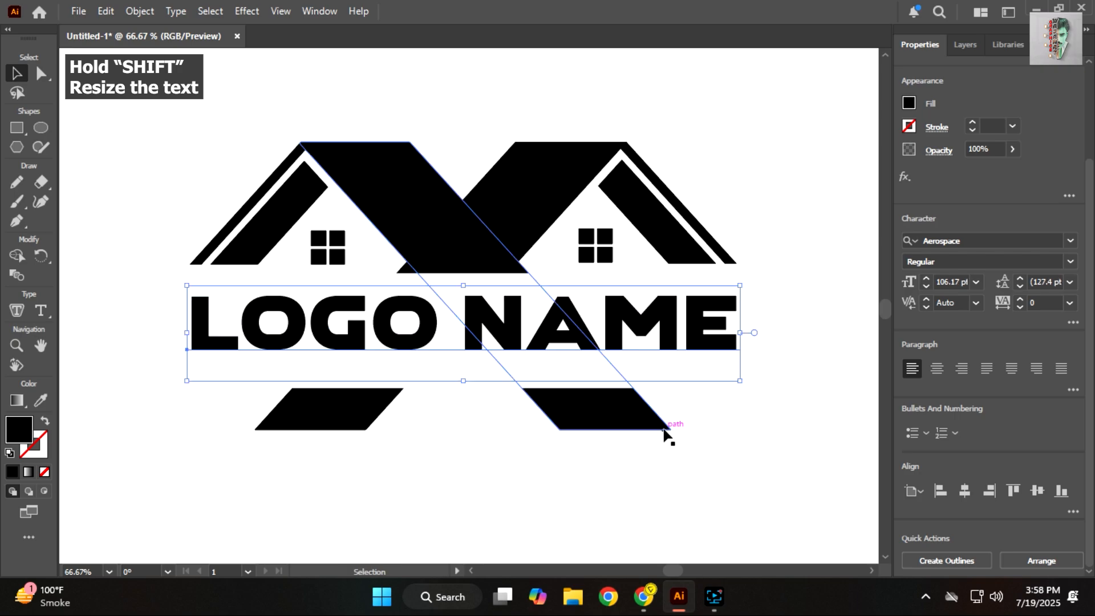
left_click(230, 505)
Step: Duplicate the "LOGO NAME" text below the X and change the copy to "SOLGAN HERE"
left_click_drag(399, 329, 403, 493)
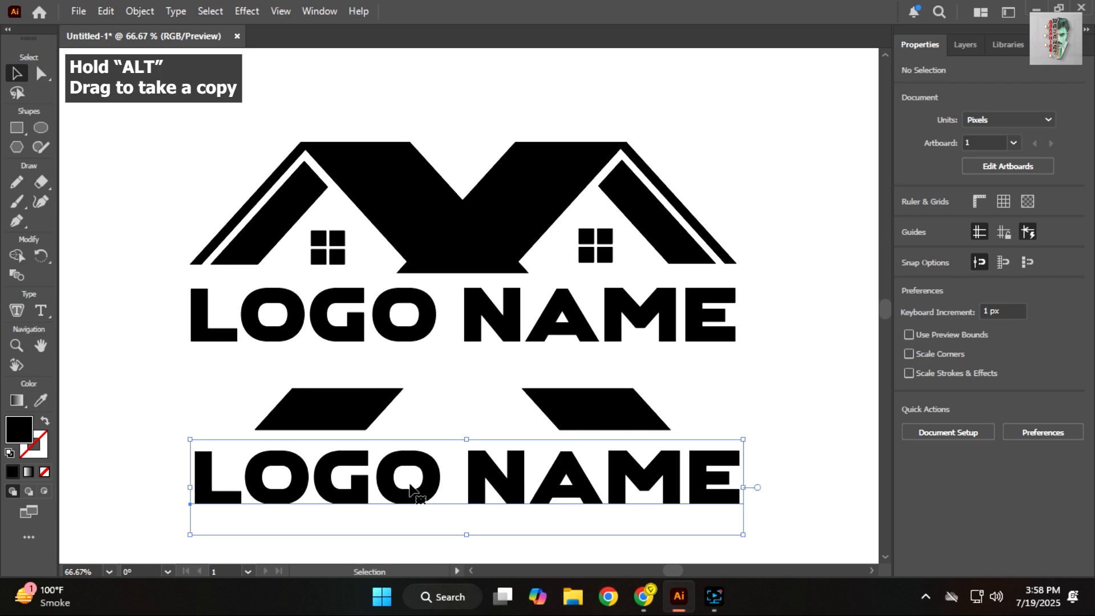
double_click(414, 480)
key("ctrl+a")
type("SOLGAN HERE")
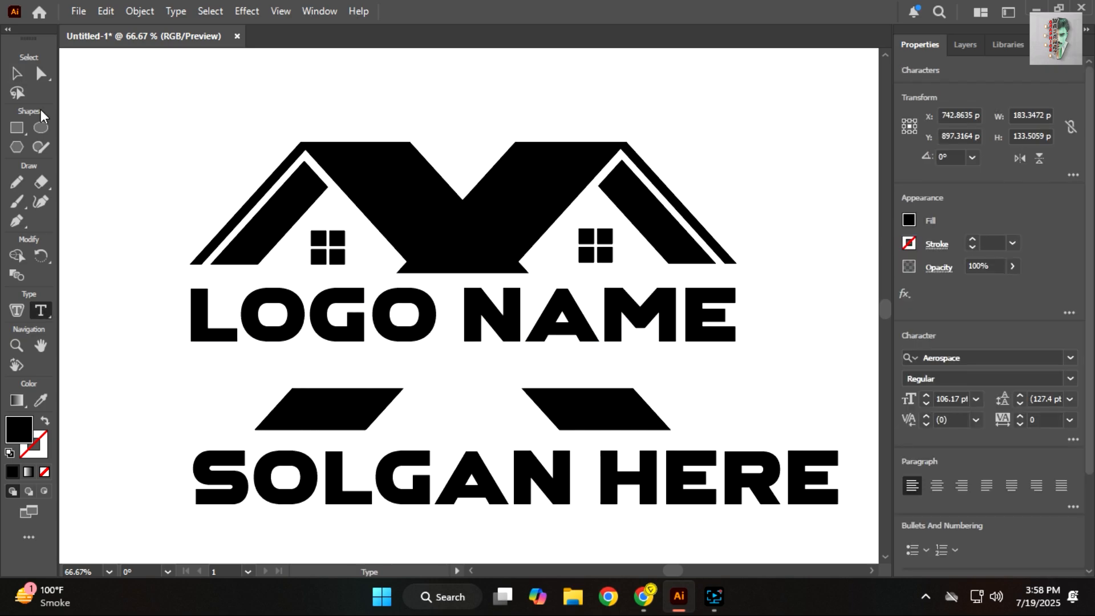
Step: Scale "SOLGAN HERE" to about 36 pt, center it beneath "LOGO NAME", and fine-tune the position of both texts
left_click(16, 74)
left_click_drag(841, 538, 525, 371)
key("Right")
key("Right")
key("Right")
key("Right")
key("Right")
key("Right")
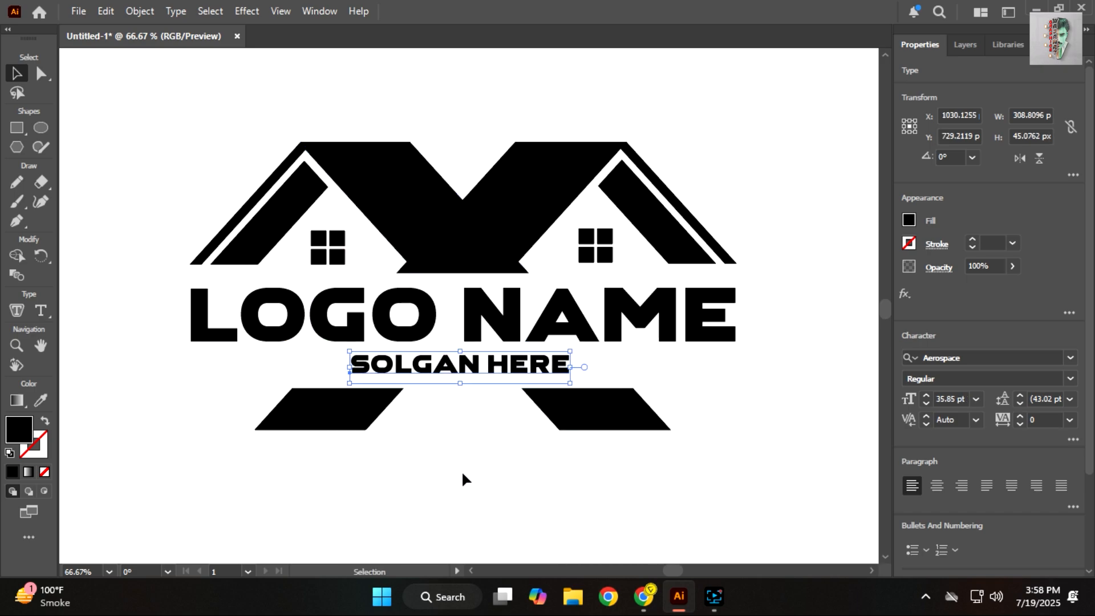
left_click(461, 472)
left_click(433, 333)
left_click_drag(415, 377, 417, 379)
left_click(446, 496)
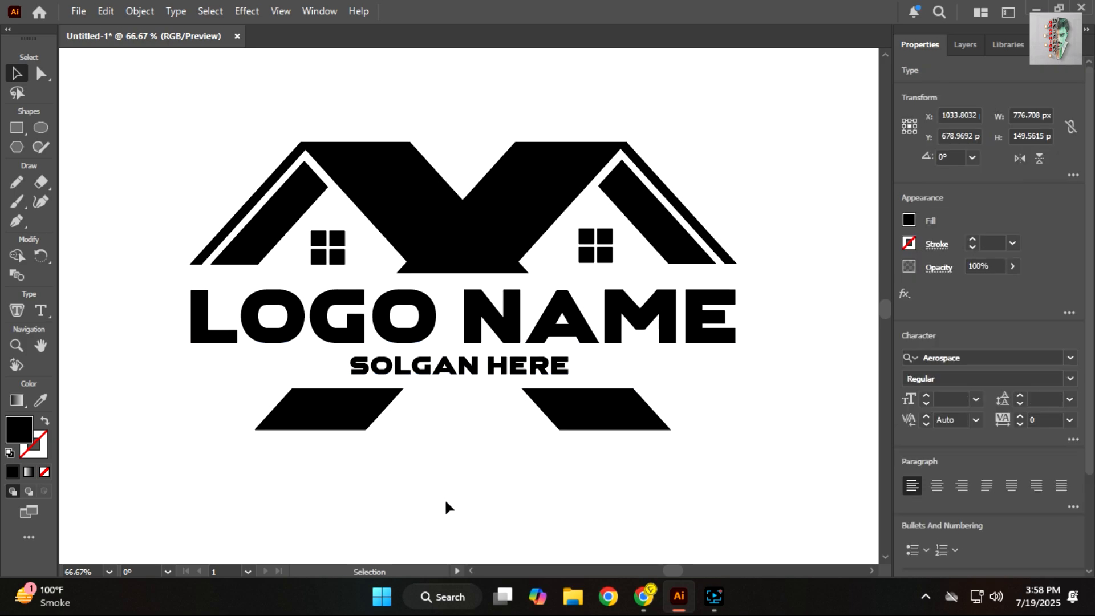
Step: Select both X bars and the white rectangle, and use Shape Builder to remove the band behind the text
left_click(276, 429)
left_click(539, 417, "shift")
left_click(278, 382, "shift")
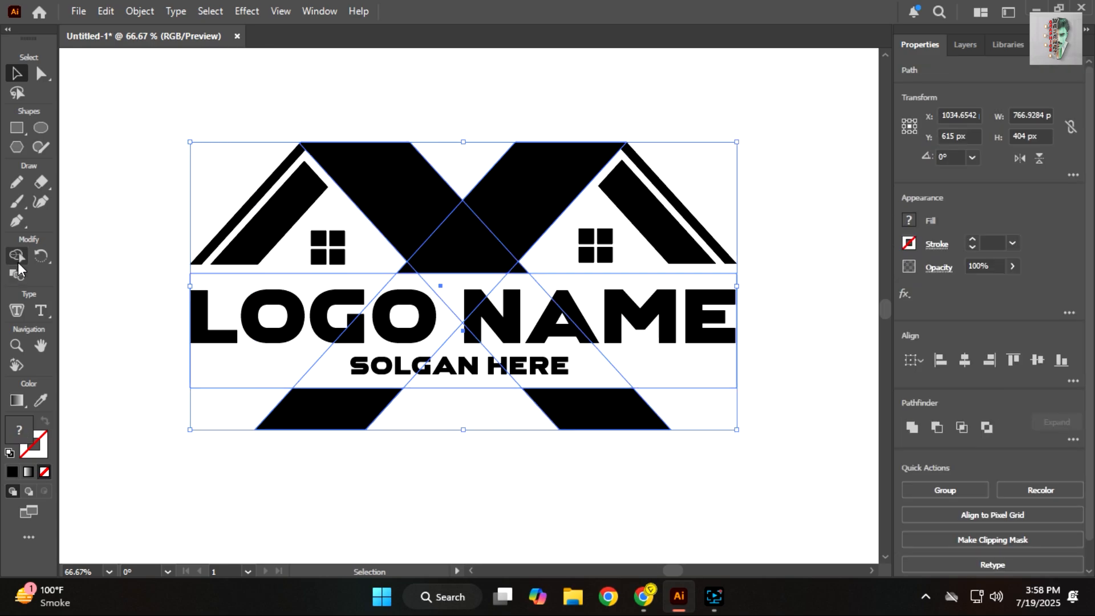
key("shift+m")
left_click_drag(140, 362, 733, 364)
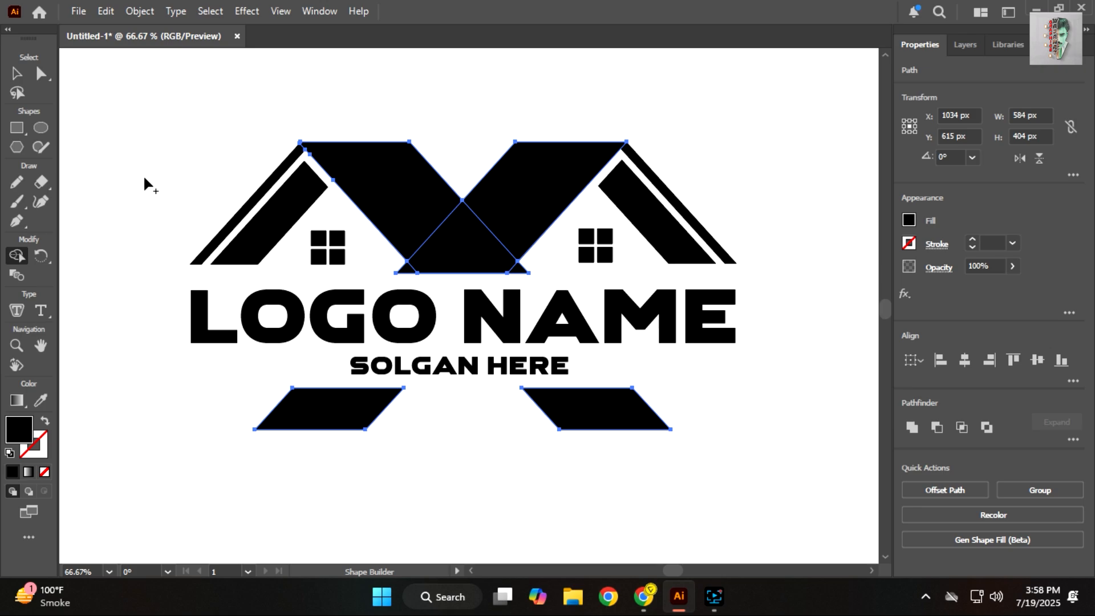
key("v")
left_click(83, 102)
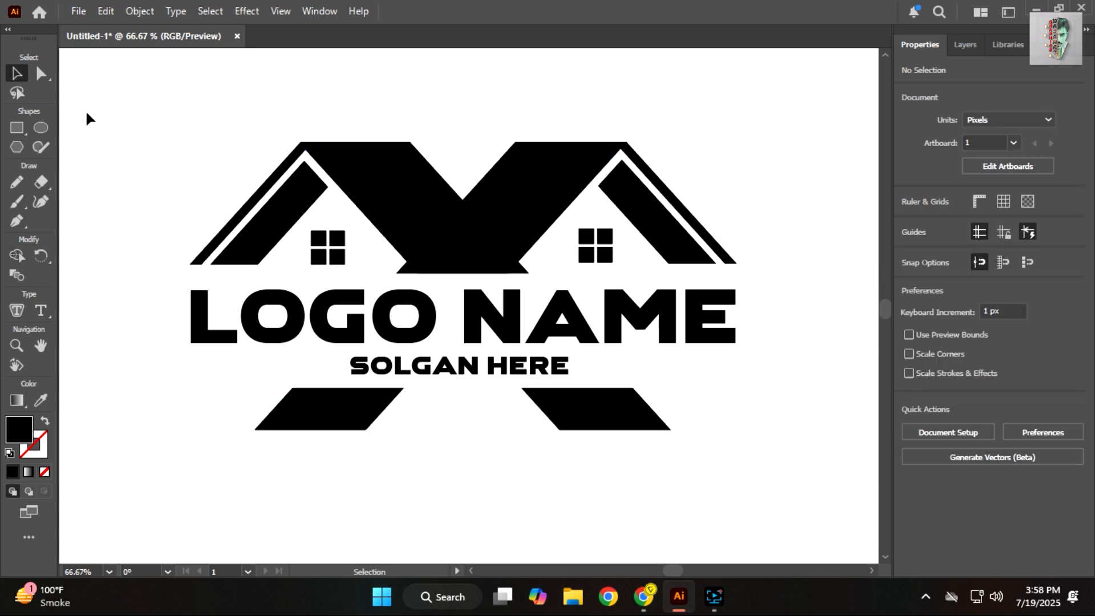
Step: Draw a straight horizontal line about 206 px long with the Pen tool, from beside the slogan to the logo's left edge
left_click(17, 221)
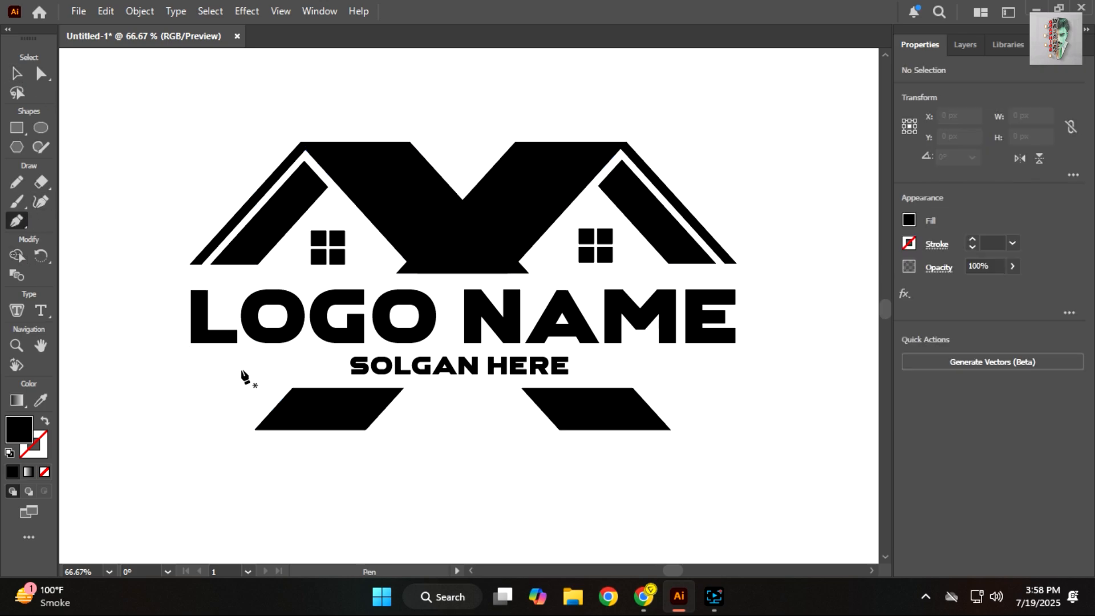
left_click(337, 363)
left_click(190, 364, "shift")
key("Escape")
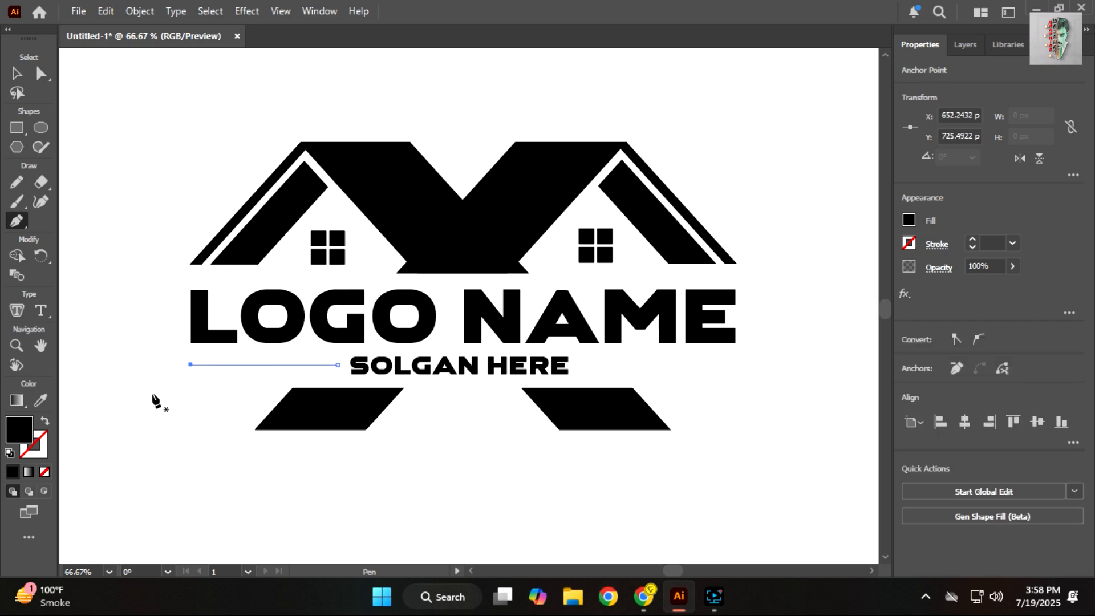
Step: Give the line a black stroke without fill, a tapered width profile, and a weight of 15 pt
left_click(44, 422)
key("F6")
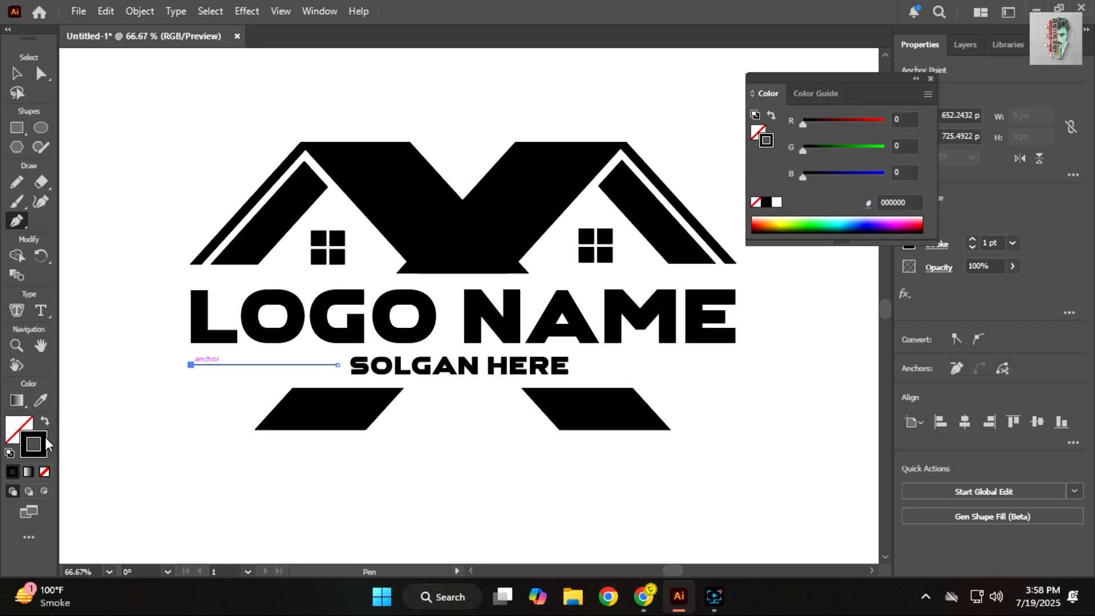
left_click(931, 79)
left_click(937, 245)
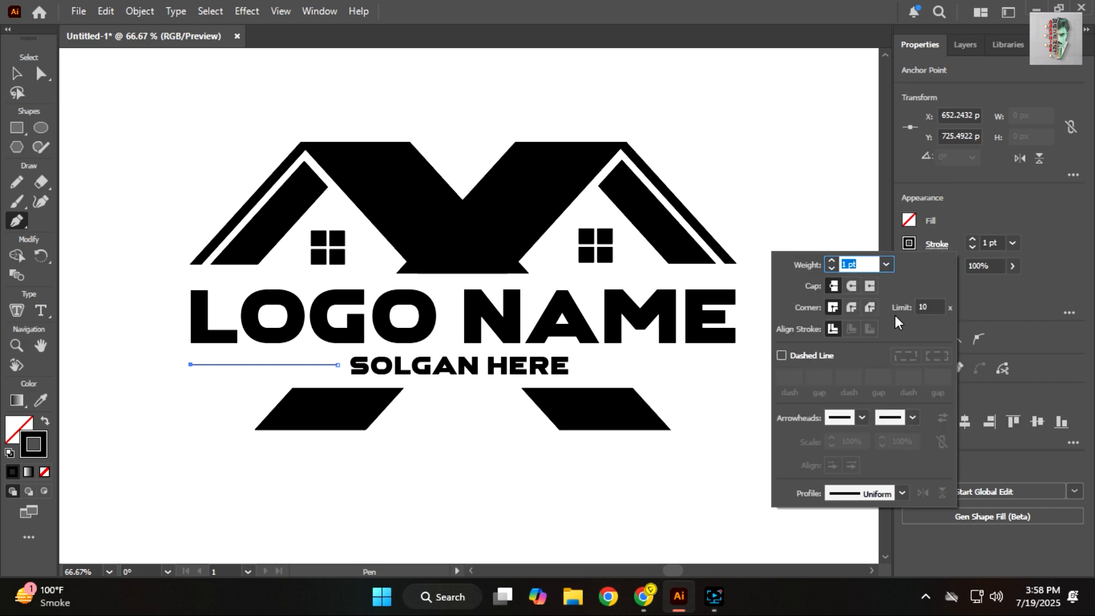
left_click(893, 477)
left_click(851, 409)
key("Up")
key("Up")
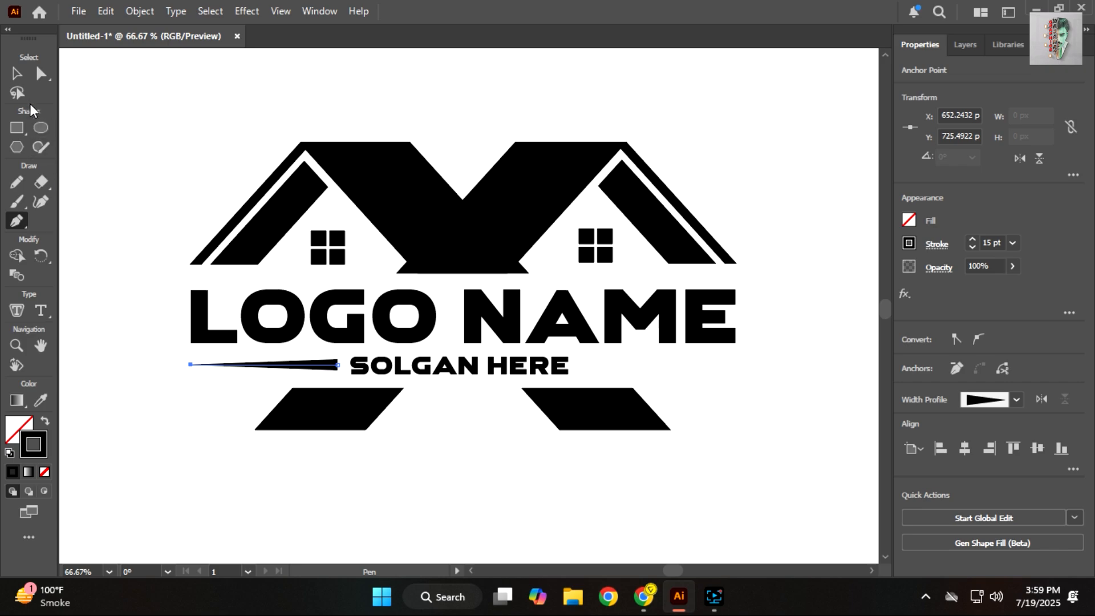
Step: Duplicate the tapered line to the slogan's right side, flip the copy horizontally, and nudge the slogan to center it between the lines
key("v")
left_click(126, 176)
left_click(313, 366)
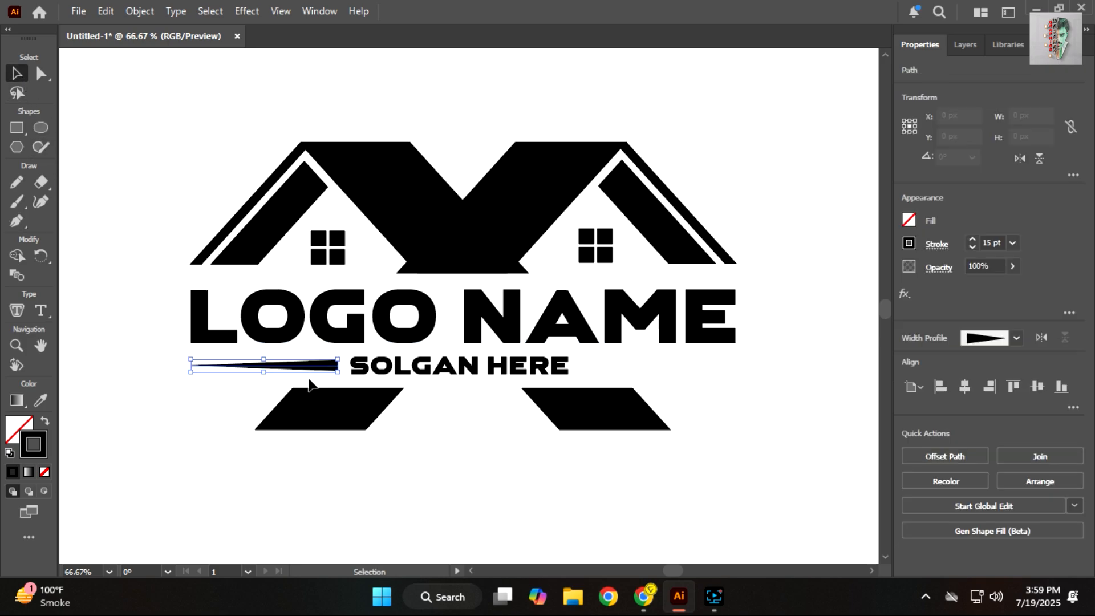
left_click(391, 499)
left_click_drag(317, 370, 717, 371)
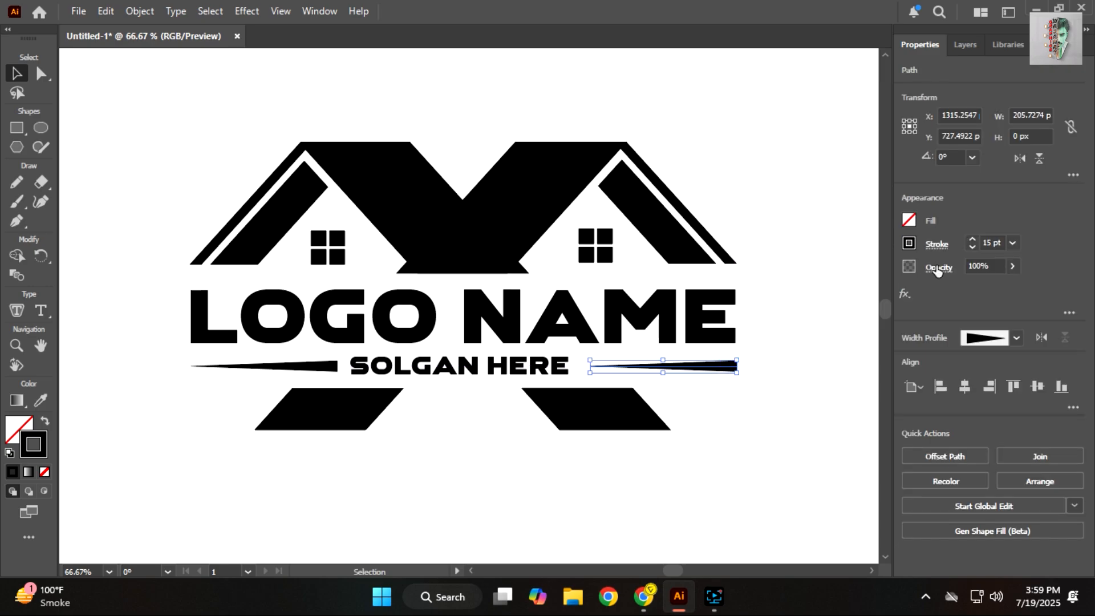
left_click(1020, 159)
left_click(823, 348)
left_click_drag(559, 367, 562, 368)
left_click(524, 478)
Step: Select both tapered lines, expand their appearance, and deselect them
left_click(335, 370)
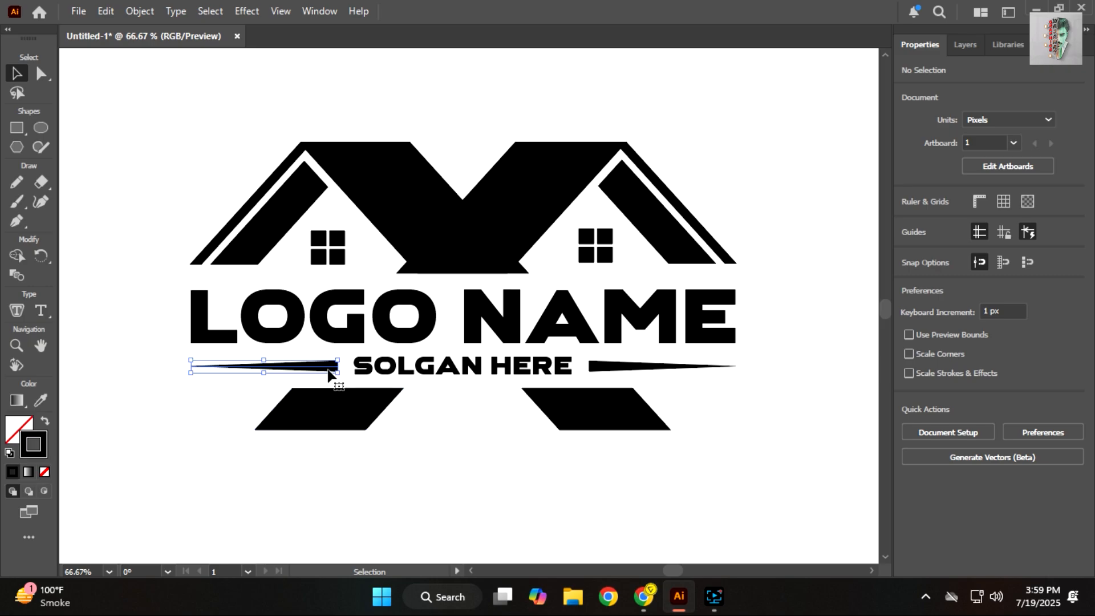
left_click(617, 371, "shift")
left_click(140, 11)
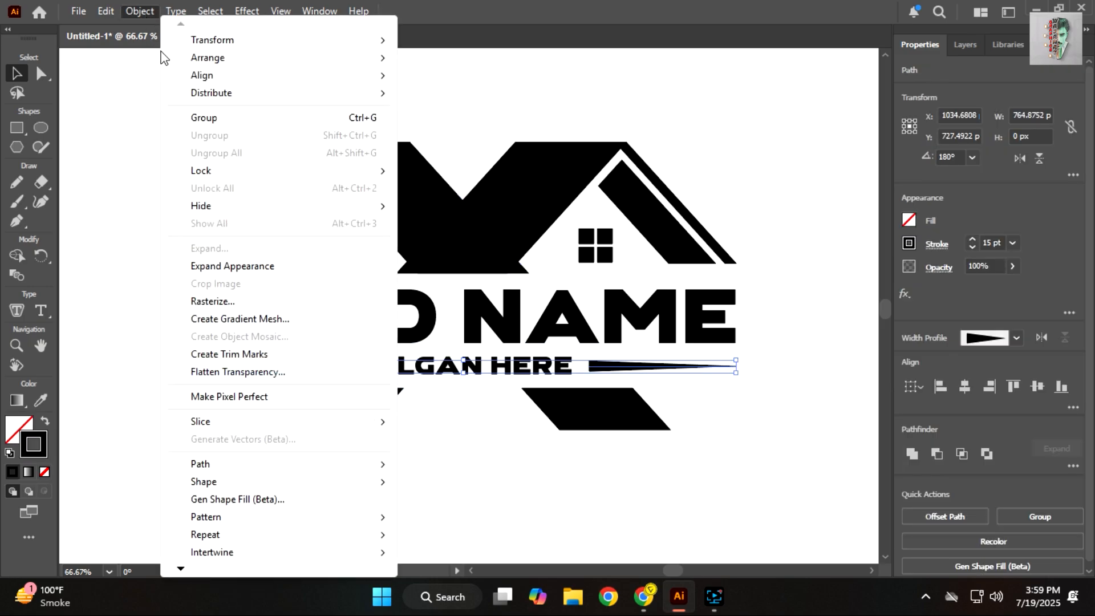
left_click(219, 266)
left_click(124, 259)
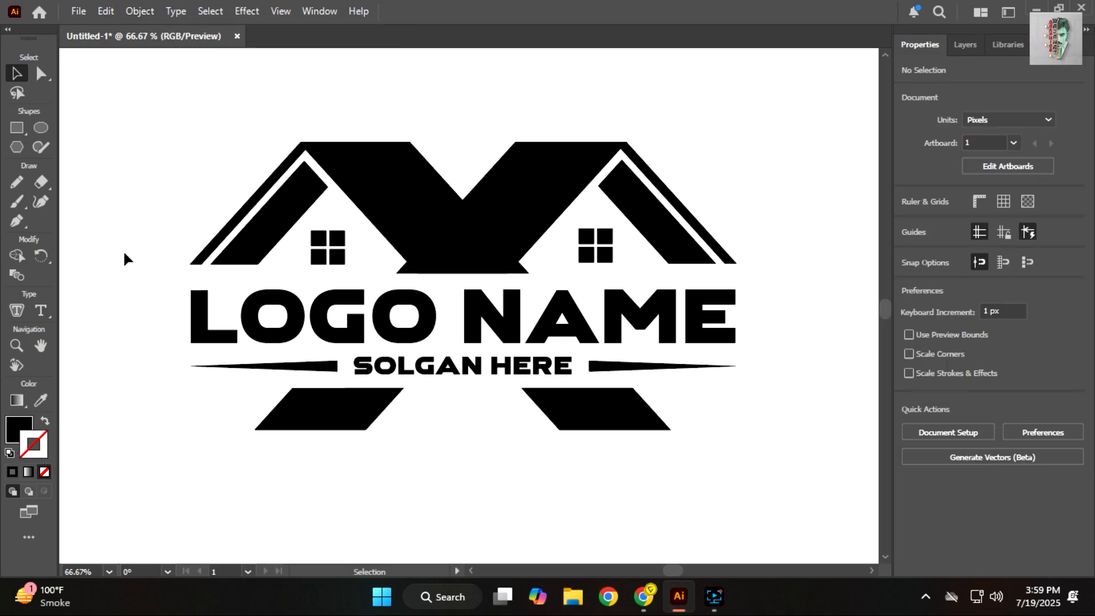
Step: Merge the outer roof strips and the central V shape into one path with the Shape Builder tool across all artwork
key("ctrl+a")
left_click(16, 255)
left_click_drag(308, 147, 296, 152)
mouse_move(412, 197)
left_mouse_down()
mouse_move(432, 214)
mouse_move(414, 267)
mouse_move(520, 267)
left_mouse_up()
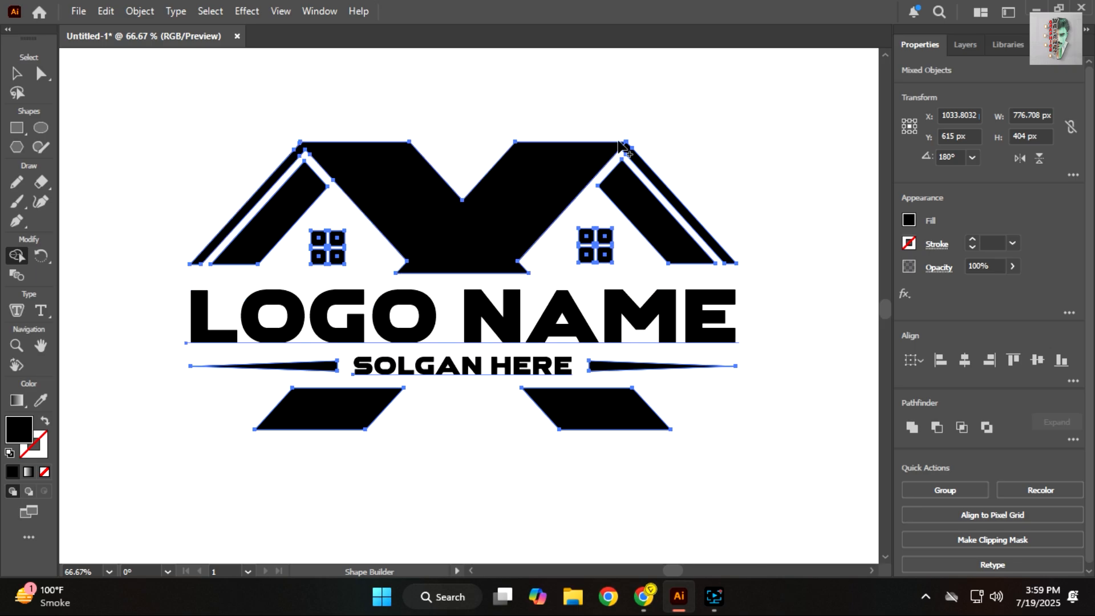
left_click(16, 73)
left_click(98, 105)
Step: Fill the merged roof shape and the two lower legs of the X with teal, and deselect them
left_click(399, 191)
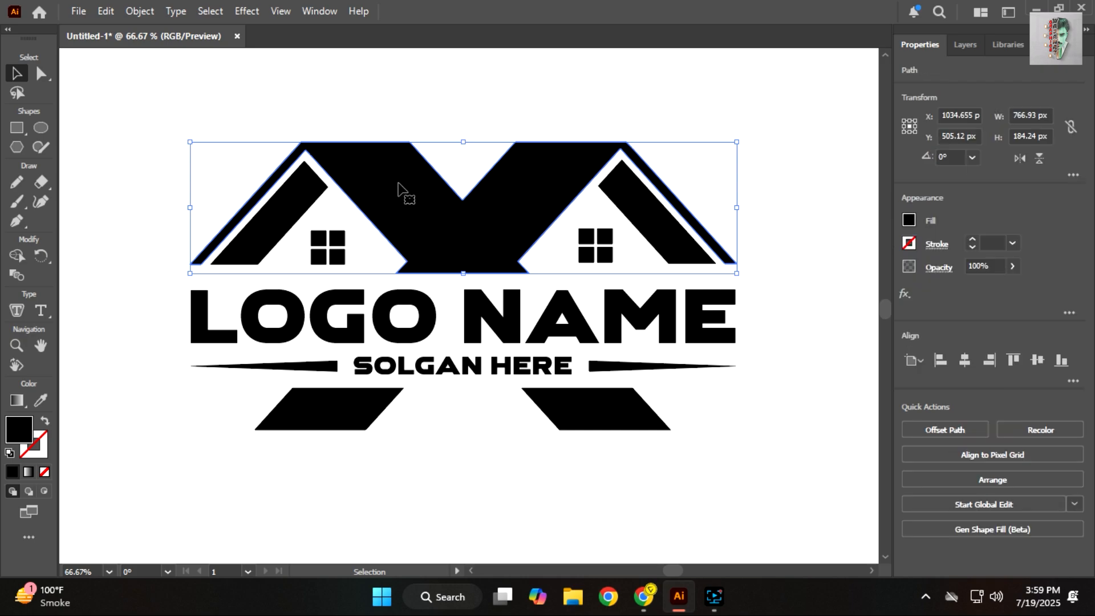
left_click(335, 420, "shift")
left_click(539, 418, "shift")
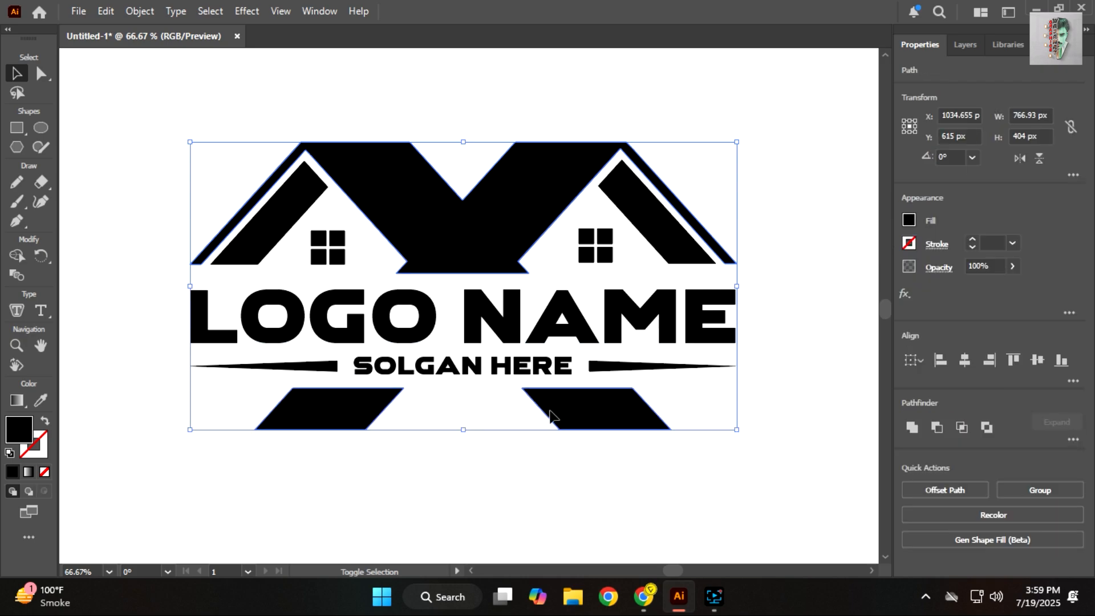
double_click(29, 435)
left_click(773, 288)
left_click_drag(747, 205, 760, 258)
left_click(929, 193)
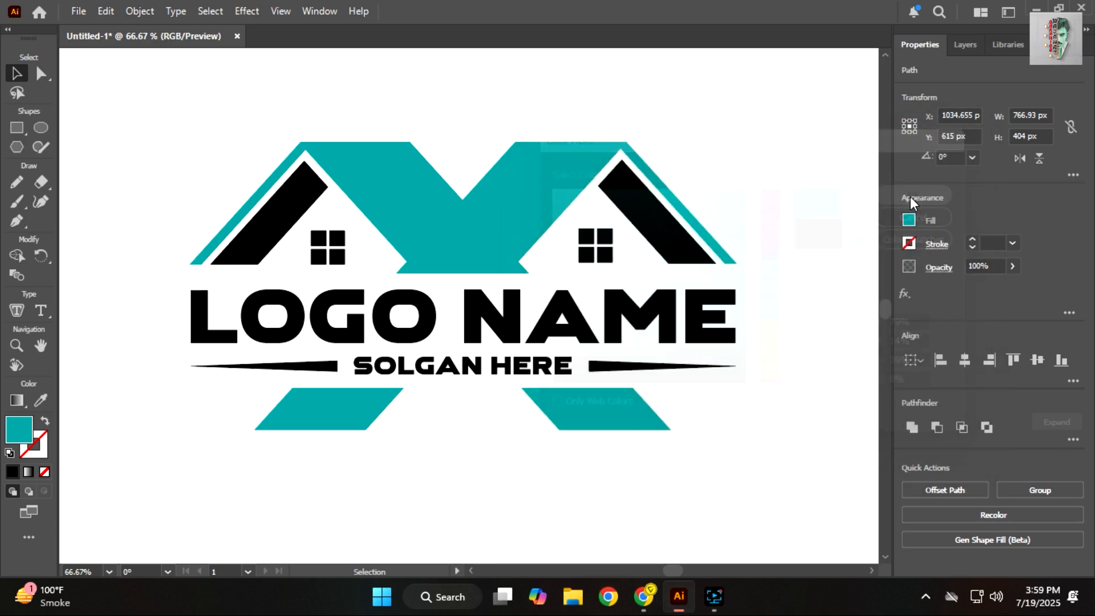
left_click(795, 177)
Step: Fill the inner roof bars, windows, logo name, slogan and tapered lines with dark gray 5E5E5E, and deselect them
left_click_drag(654, 251, 656, 254)
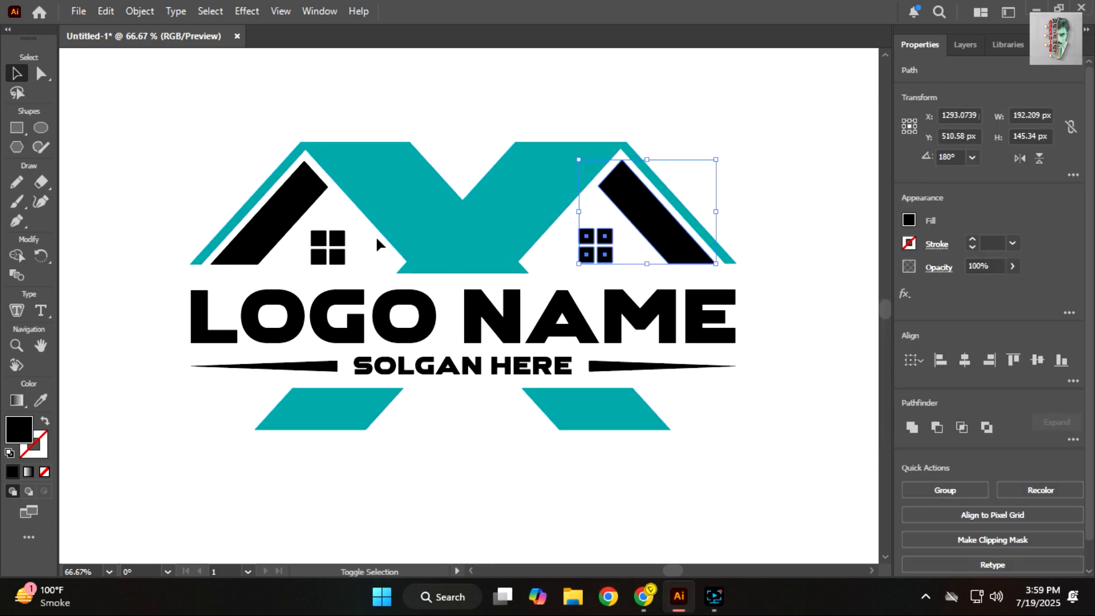
left_click_drag(272, 263, 272, 264)
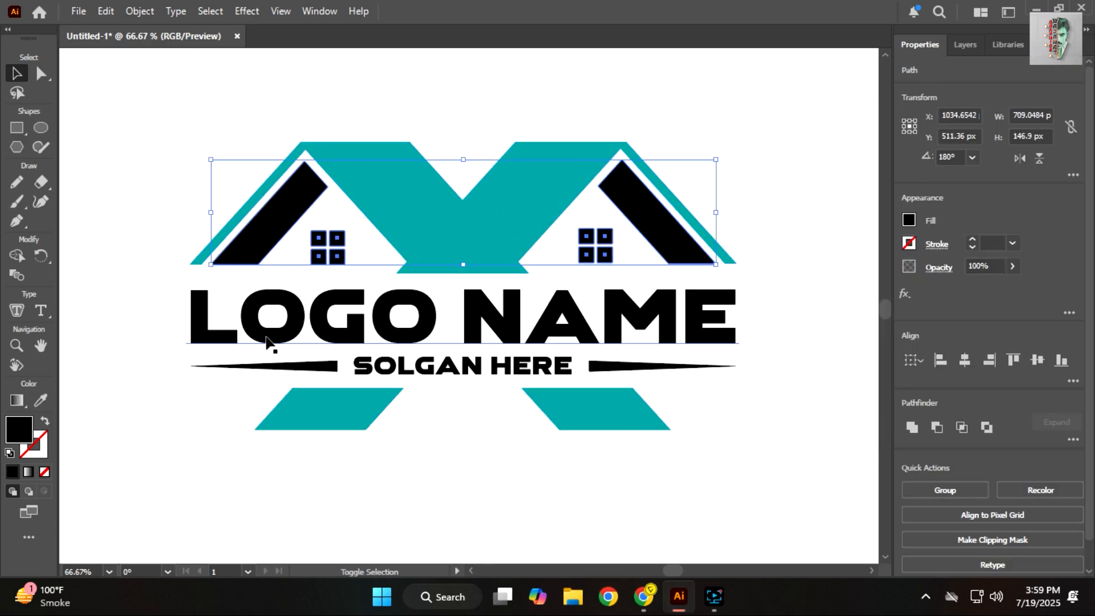
left_click(335, 370, "shift")
left_click(599, 370, "shift")
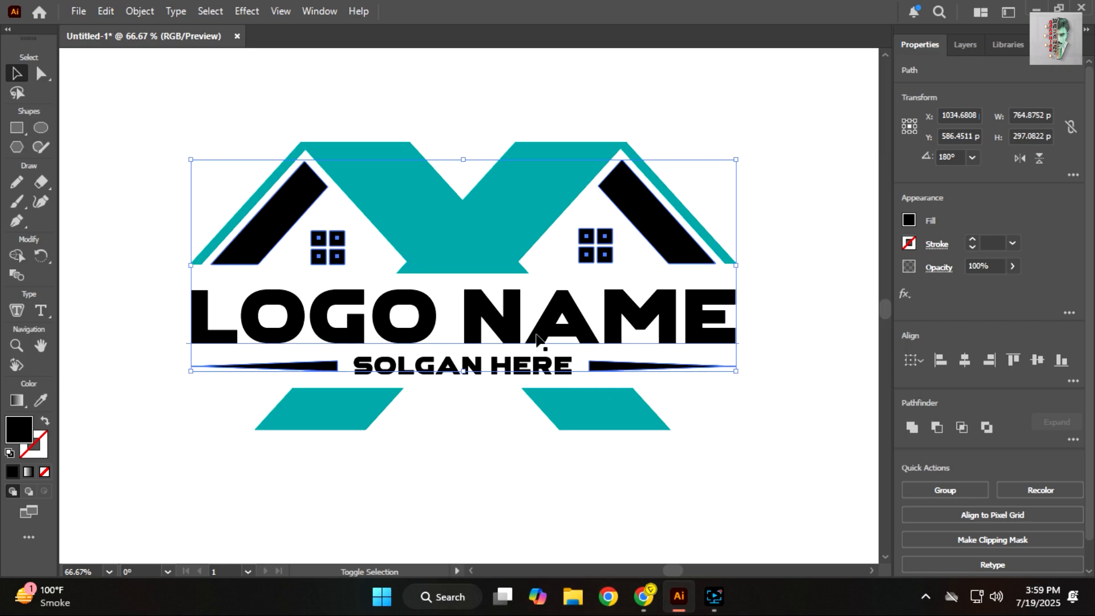
left_click(503, 368, "shift")
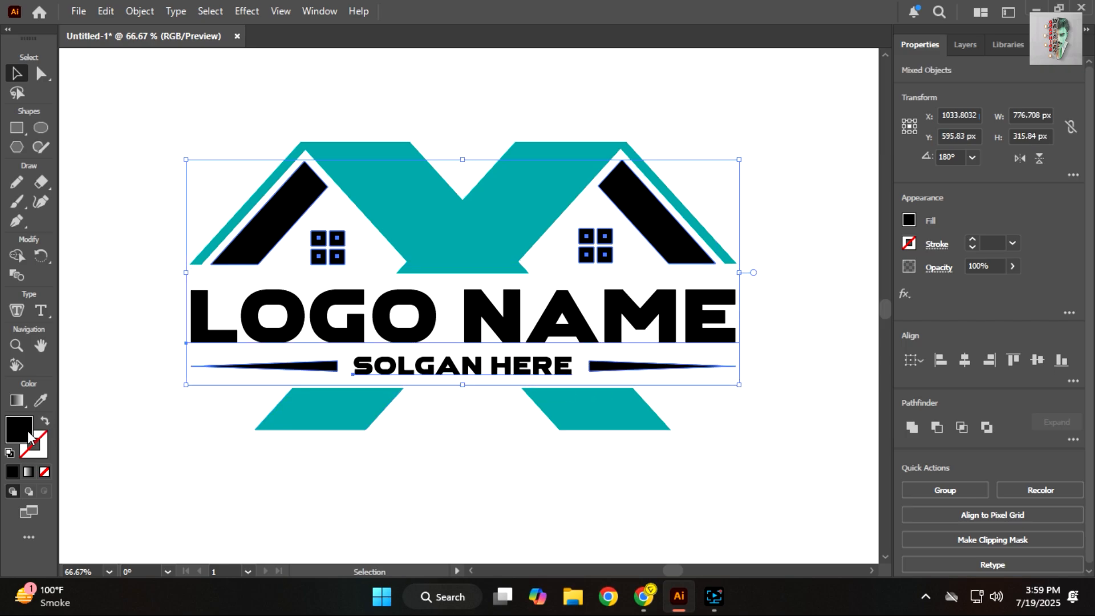
double_click(28, 439)
left_click_drag(565, 376, 531, 312)
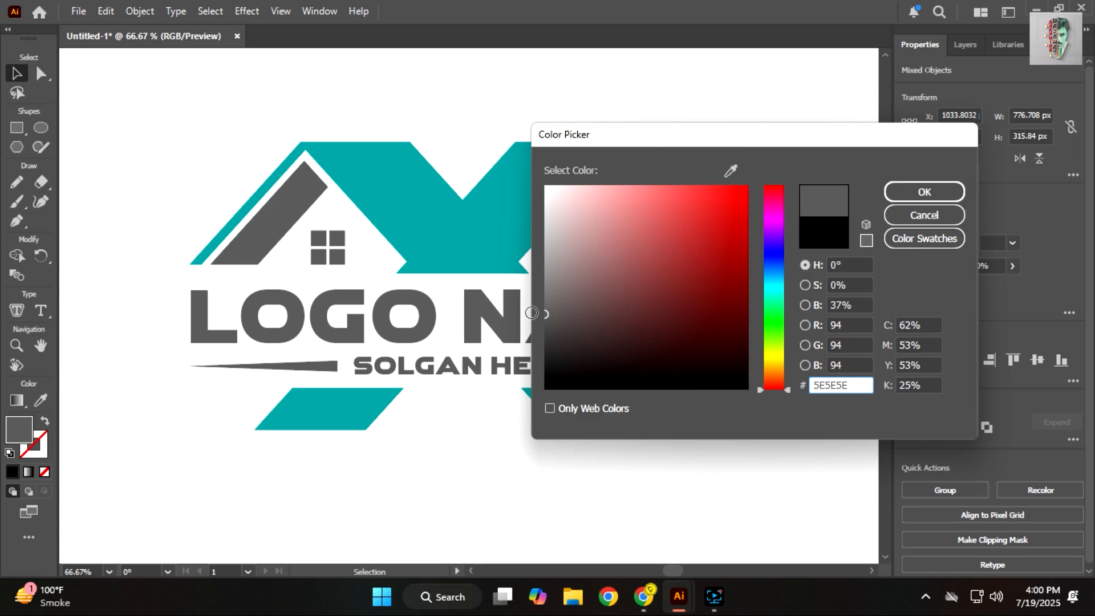
left_click(920, 193)
left_click(782, 425)
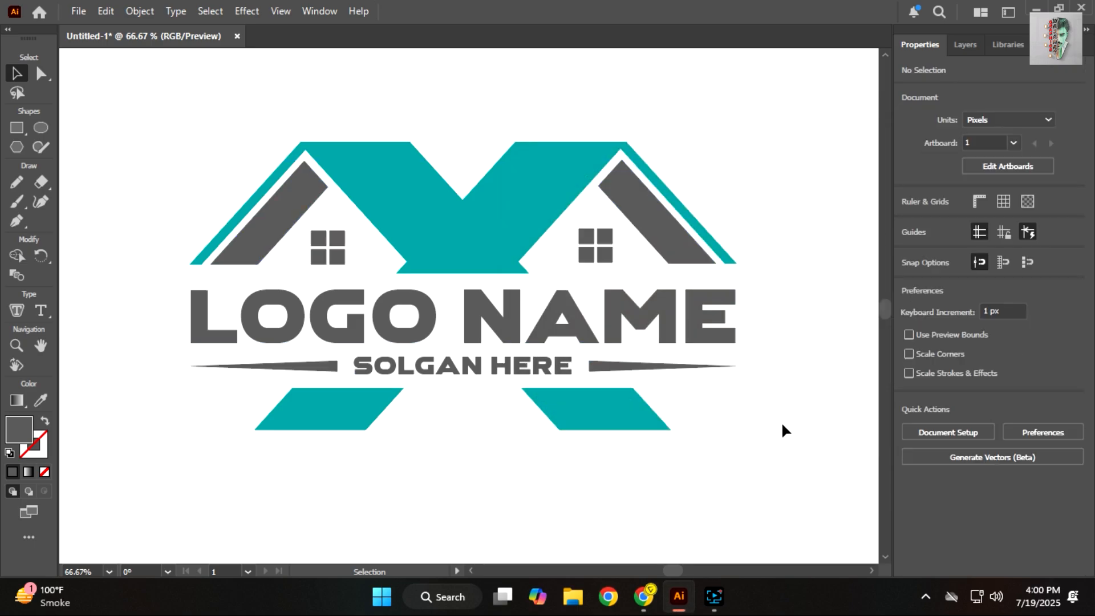